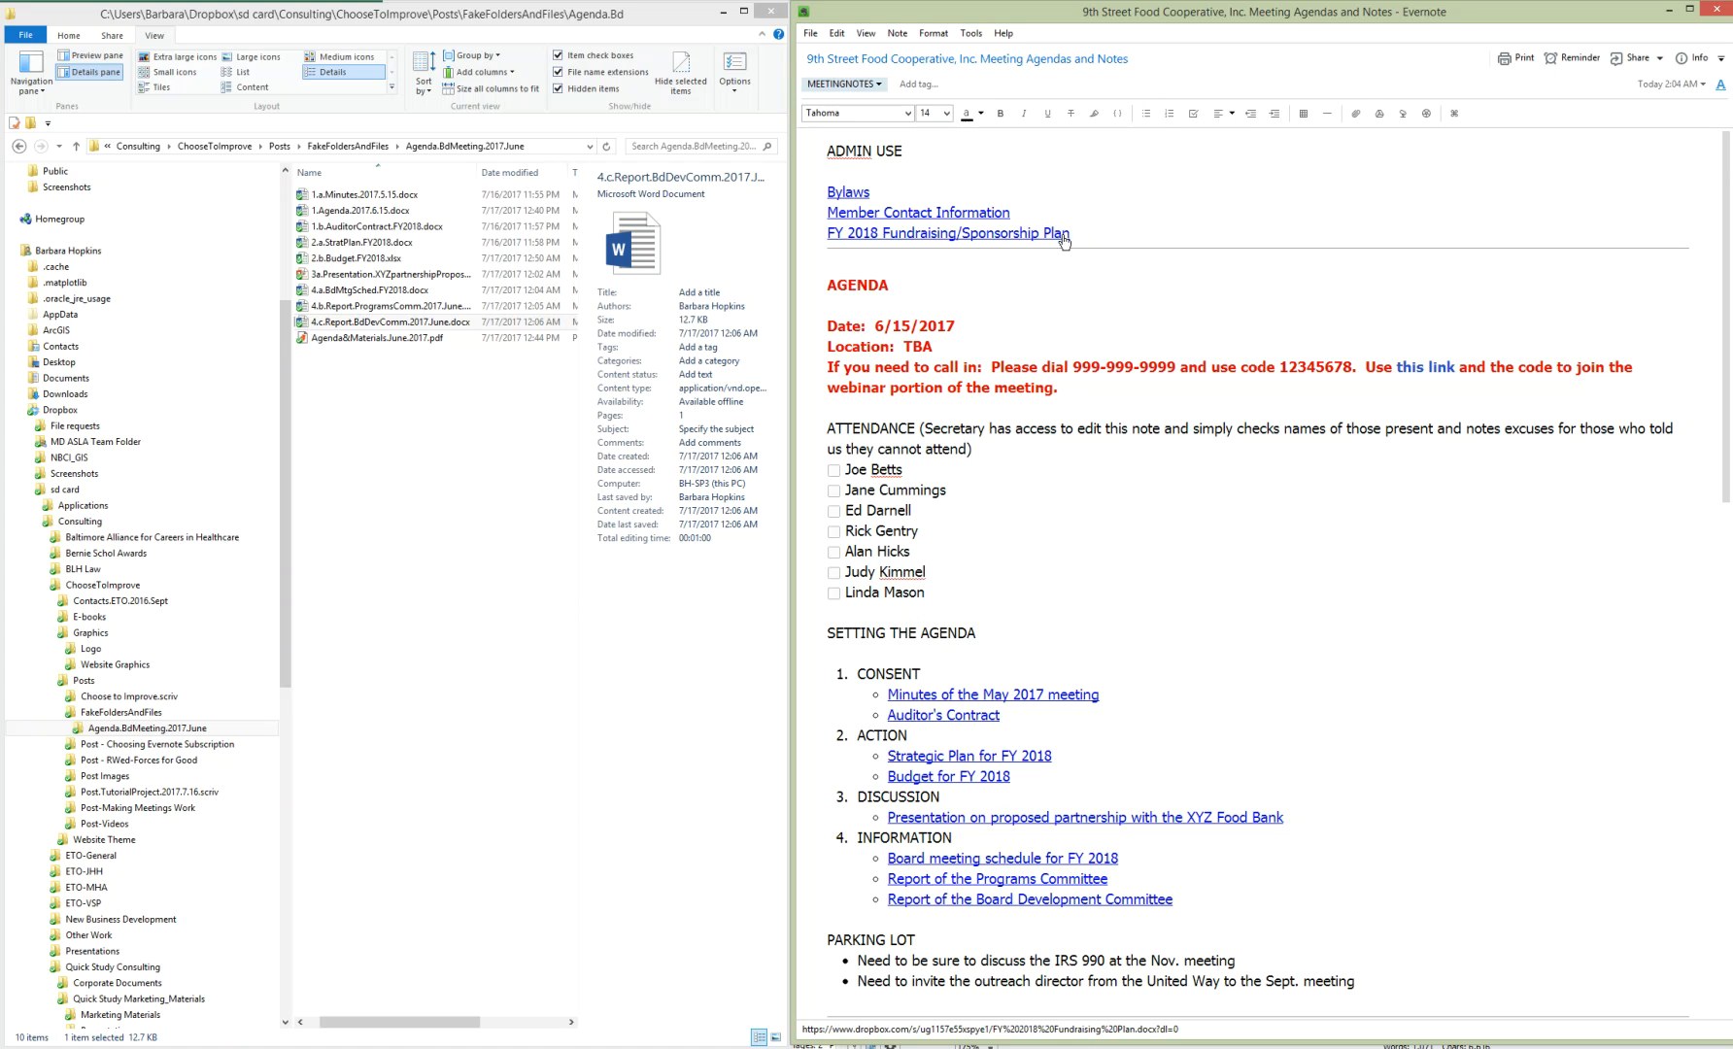
Review the June agenda and the earlier May meeting notes in the 9th Street Food Cooperative note
{"action": "left_click_drag", "start_coordinate": [1724, 219], "coordinate": [1728, 559]}
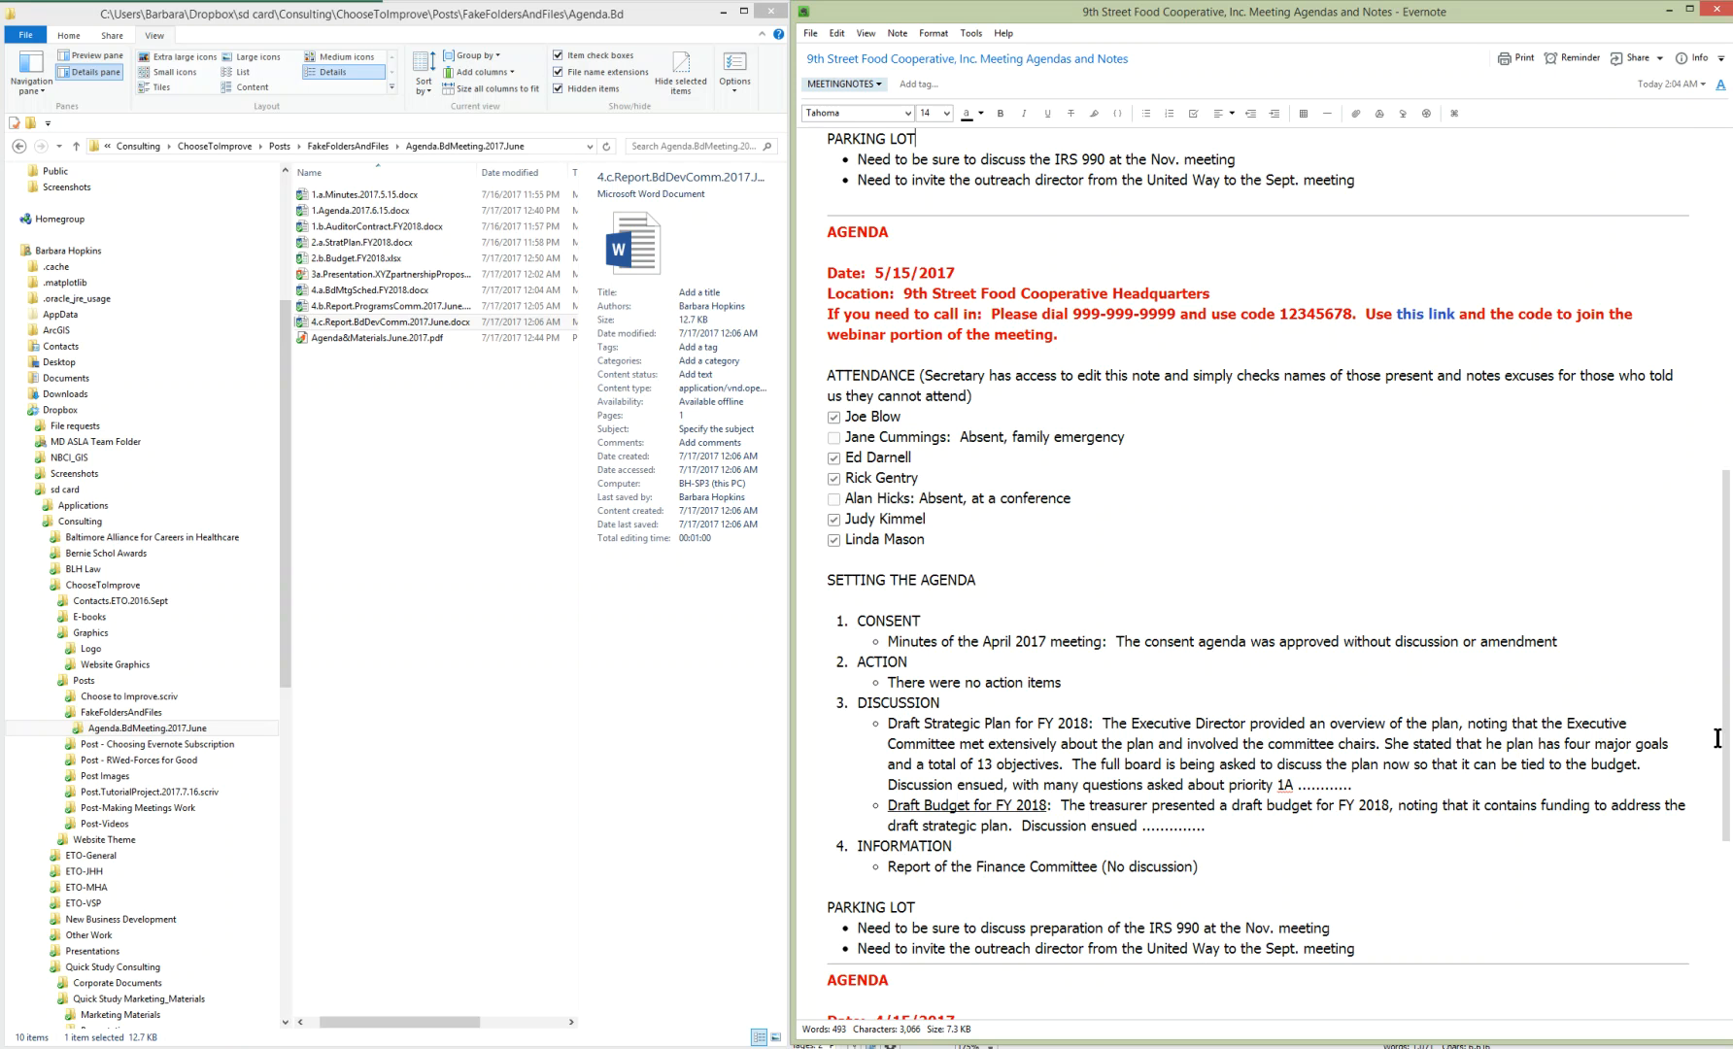
{"action": "scroll", "coordinate": [1726, 714], "scroll_direction": "down", "scroll_amount": 1}
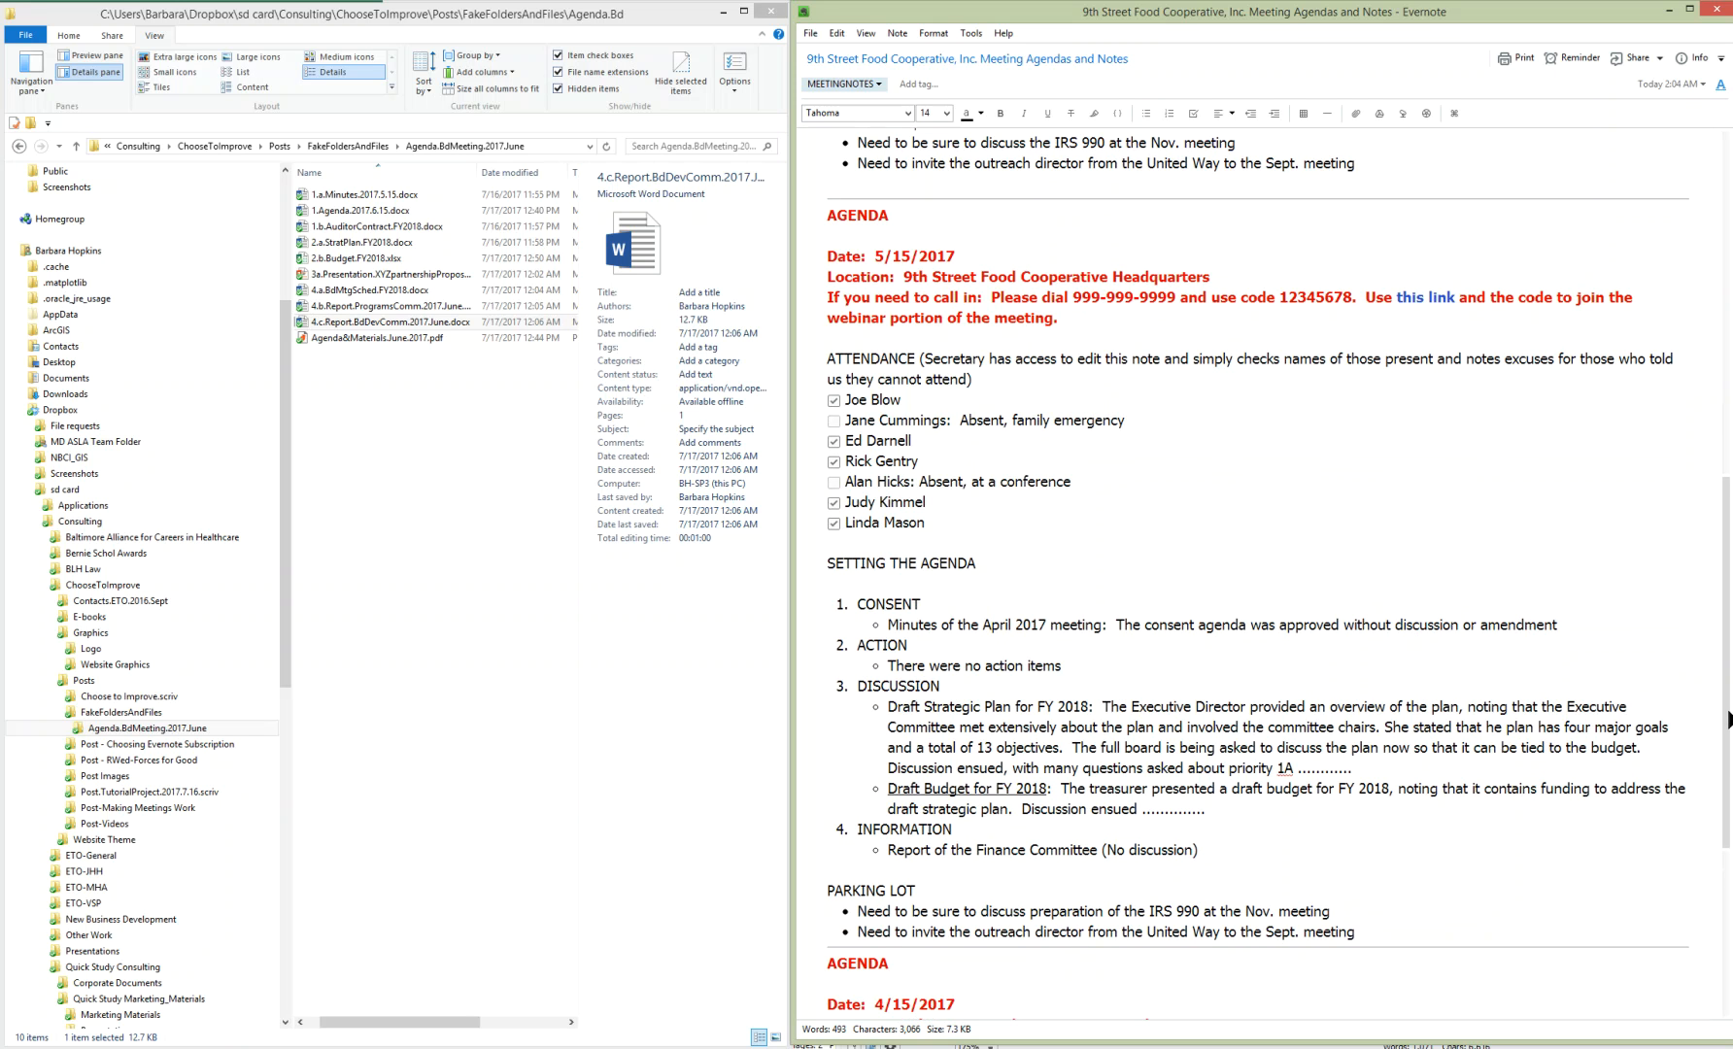
{"action": "scroll", "coordinate": [1729, 717], "scroll_direction": "up", "scroll_amount": 3}
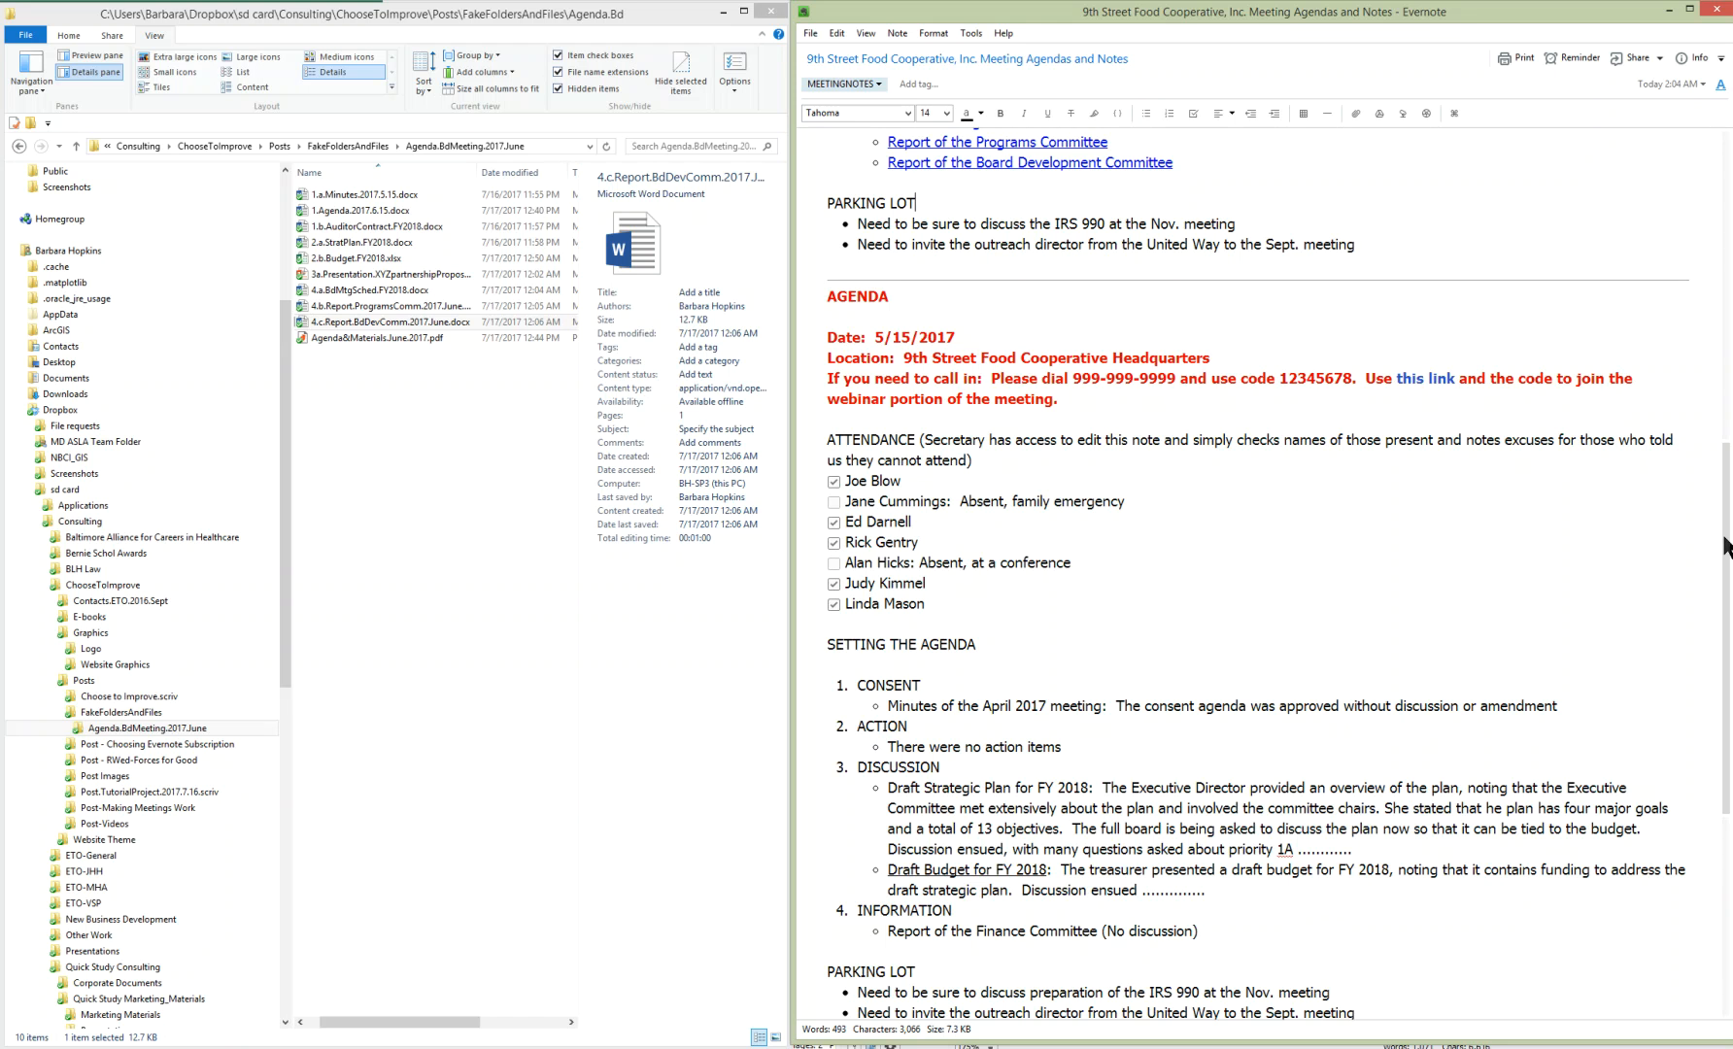
{"action": "scroll", "coordinate": [1727, 544], "scroll_direction": "up", "scroll_amount": 3}
{"action": "scroll", "coordinate": [1278, 577], "scroll_direction": "up", "scroll_amount": 7}
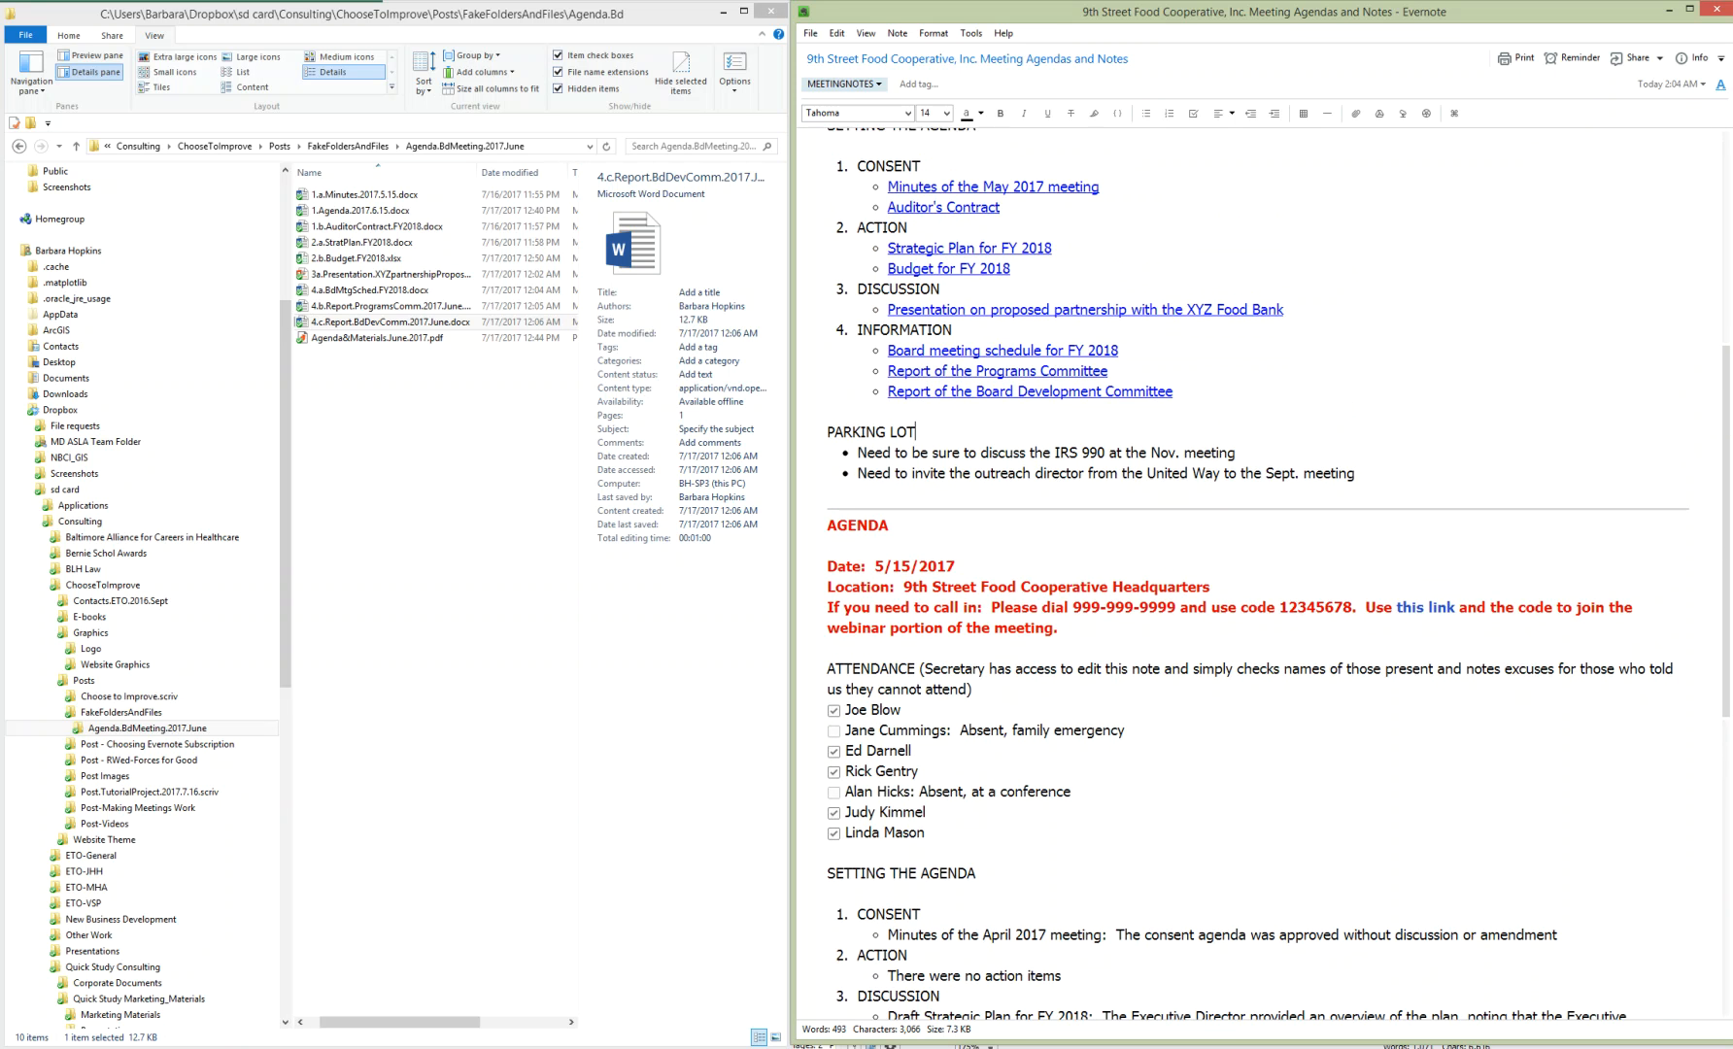
{"action": "scroll", "coordinate": [1277, 577], "scroll_direction": "up", "scroll_amount": 4}
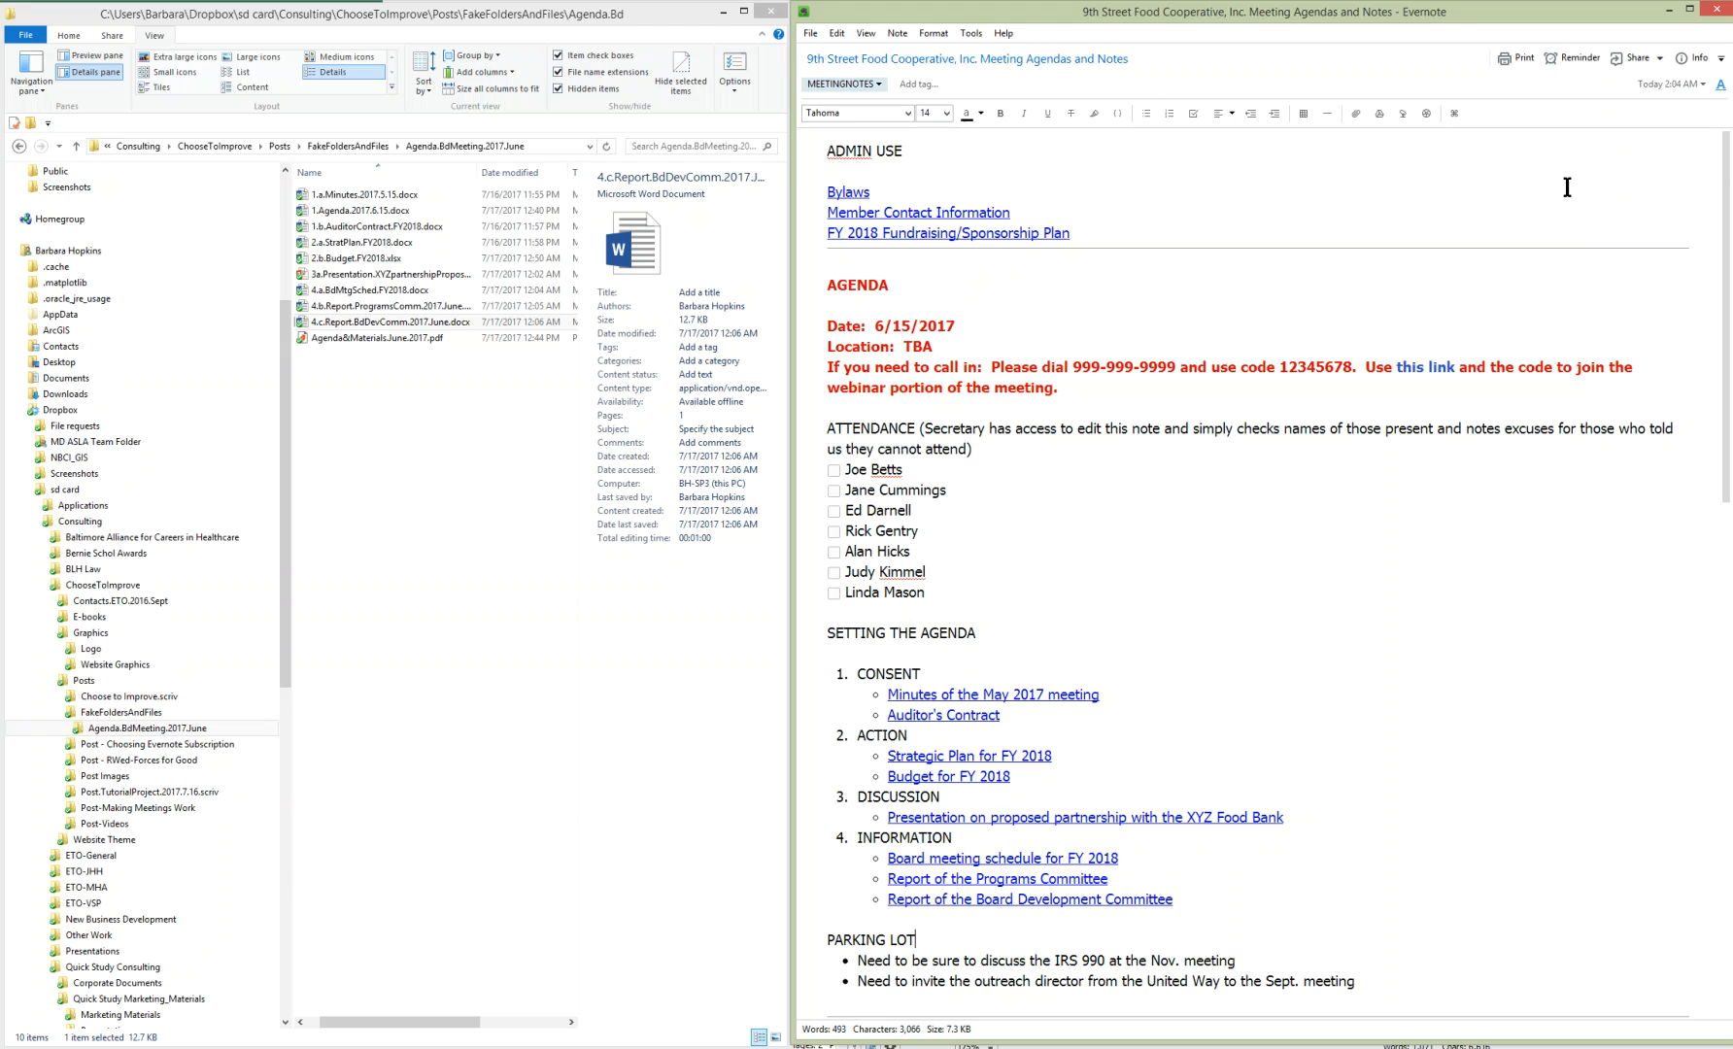
{"action": "mouse_move", "coordinate": [1434, 13]}
{"action": "left_mouse_down"}
{"action": "mouse_move", "coordinate": [1488, 8]}
{"action": "mouse_move", "coordinate": [1443, 14]}
{"action": "left_mouse_up"}
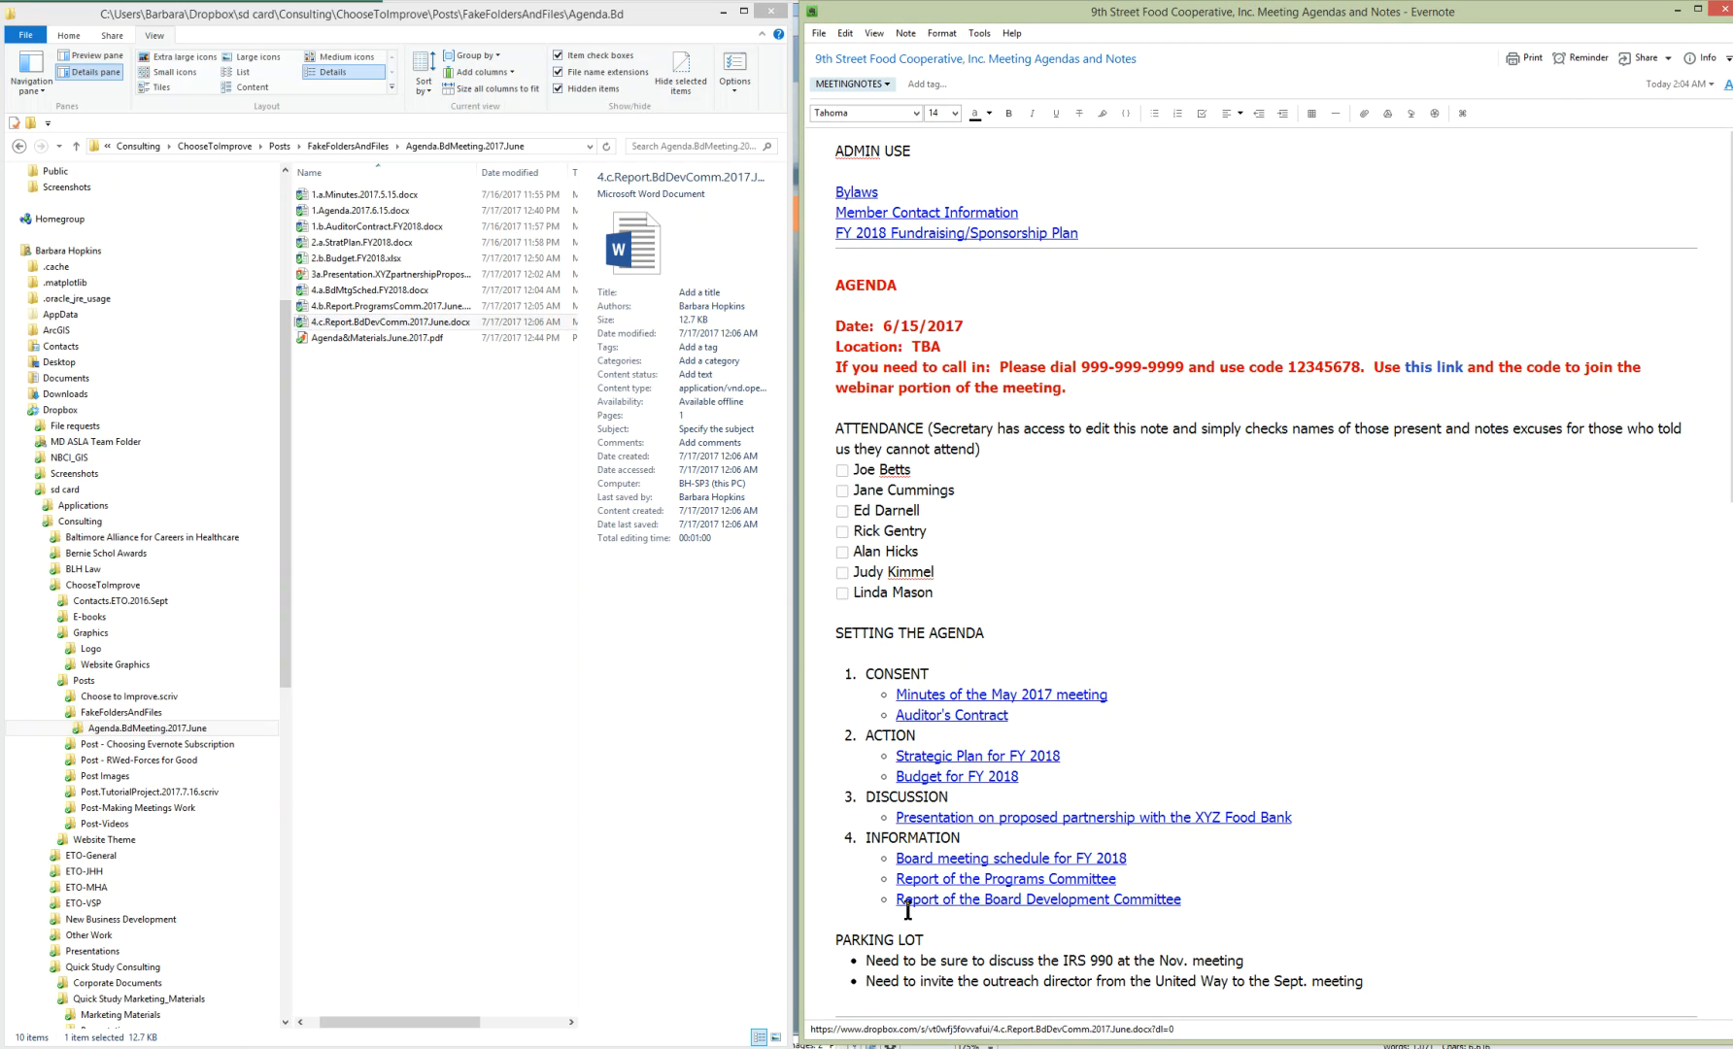
Copy the Dropbox link of the file 4.c.Report.BdDevComm.2017.June.docx in the file browser
{"action": "left_click", "coordinate": [406, 326]}
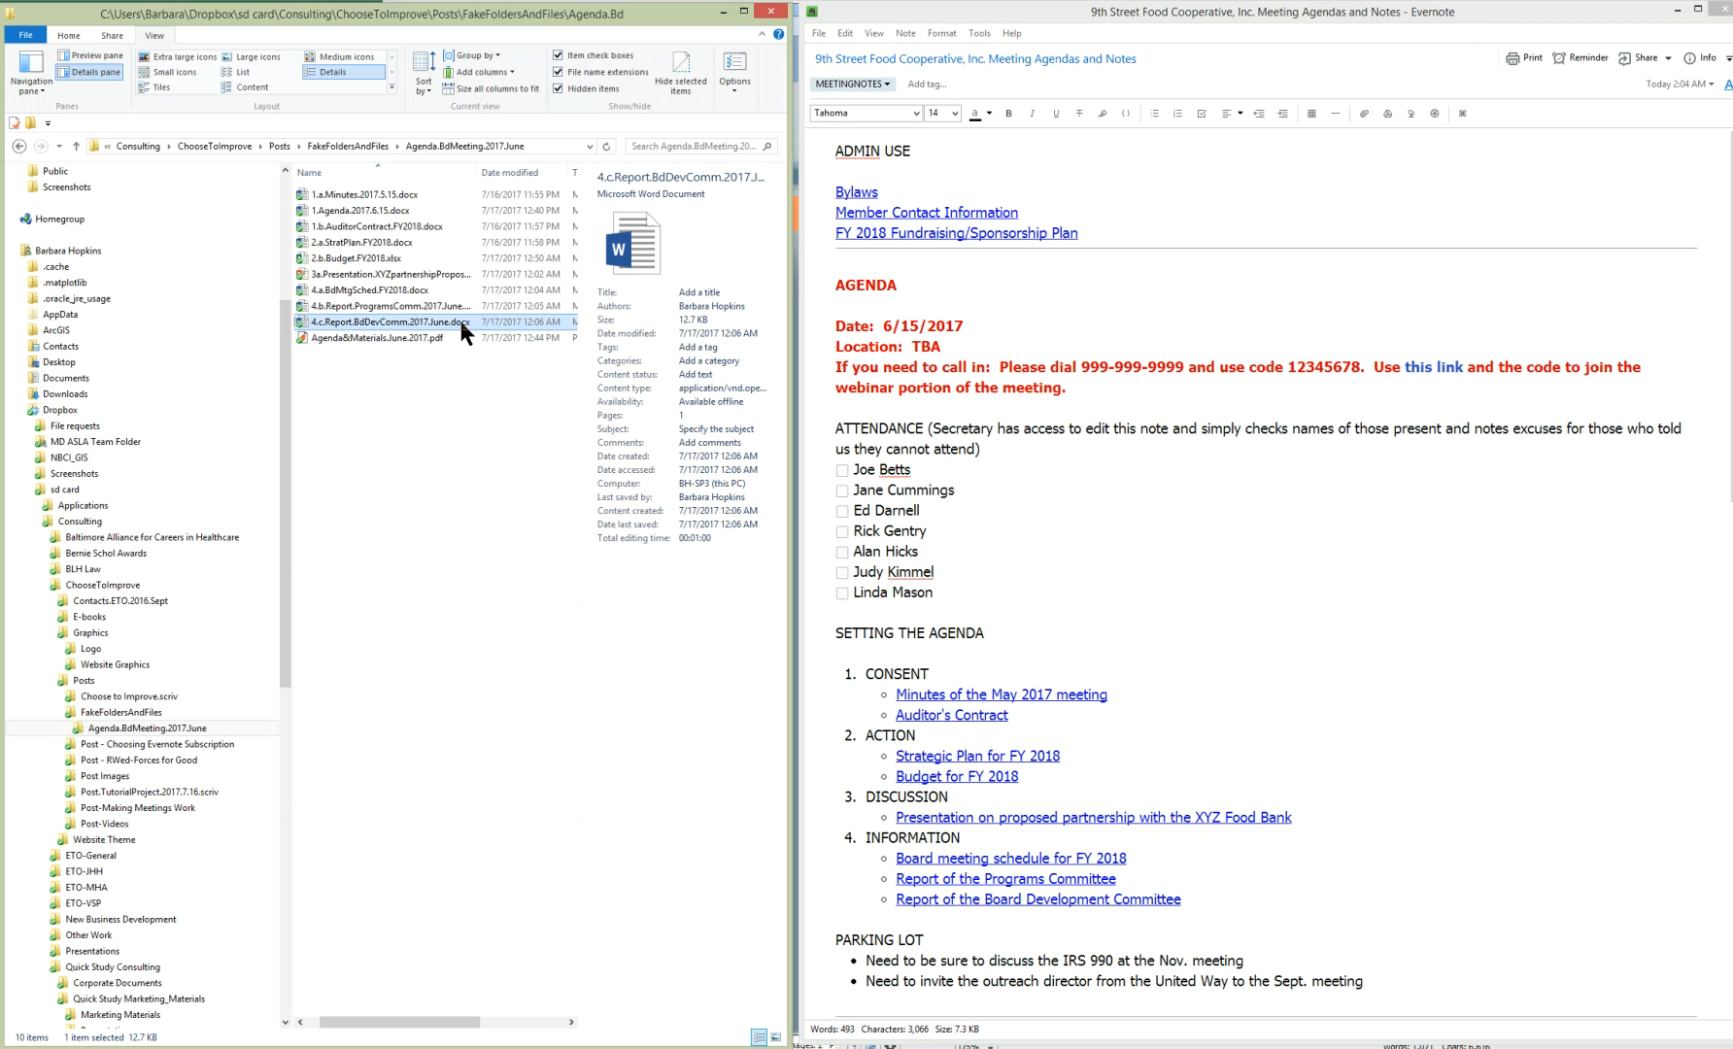
{"action": "right_click", "coordinate": [400, 322]}
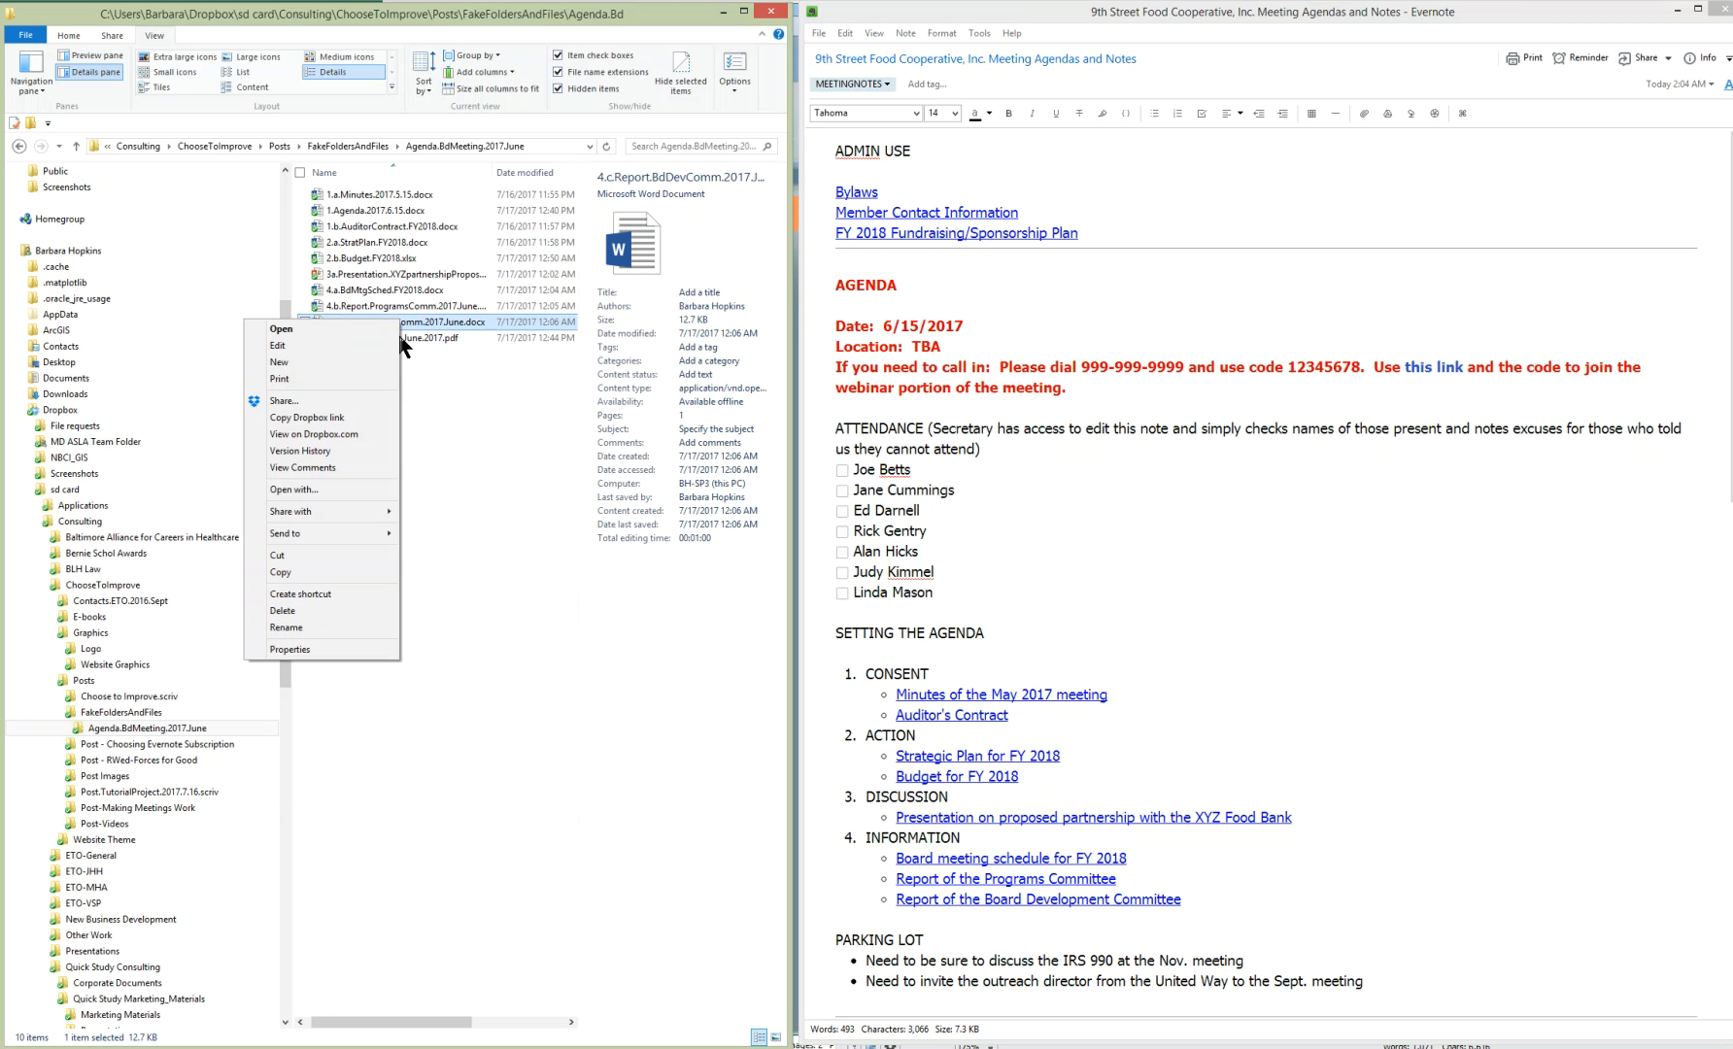
{"action": "left_click", "coordinate": [340, 418]}
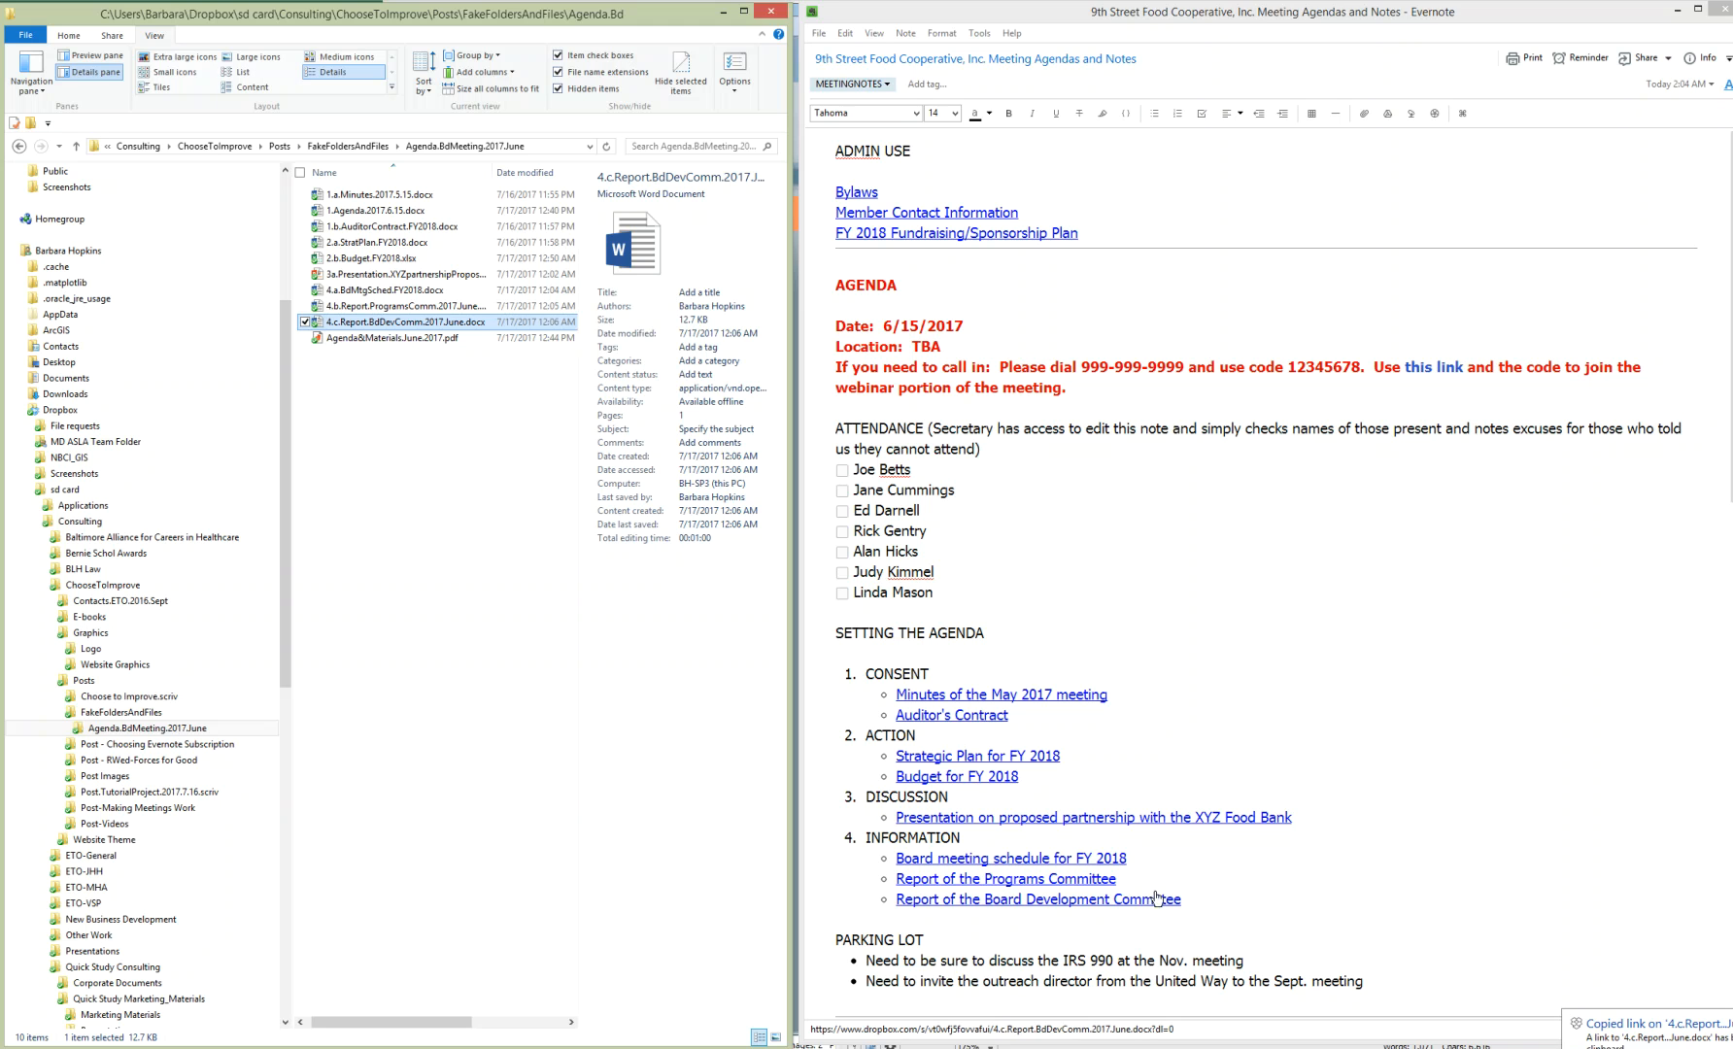
Remove the existing hyperlink from "Report of the Board Development Committee" under INFORMATION in the Evernote agenda note
{"action": "left_click_drag", "start_coordinate": [1190, 900], "coordinate": [879, 898]}
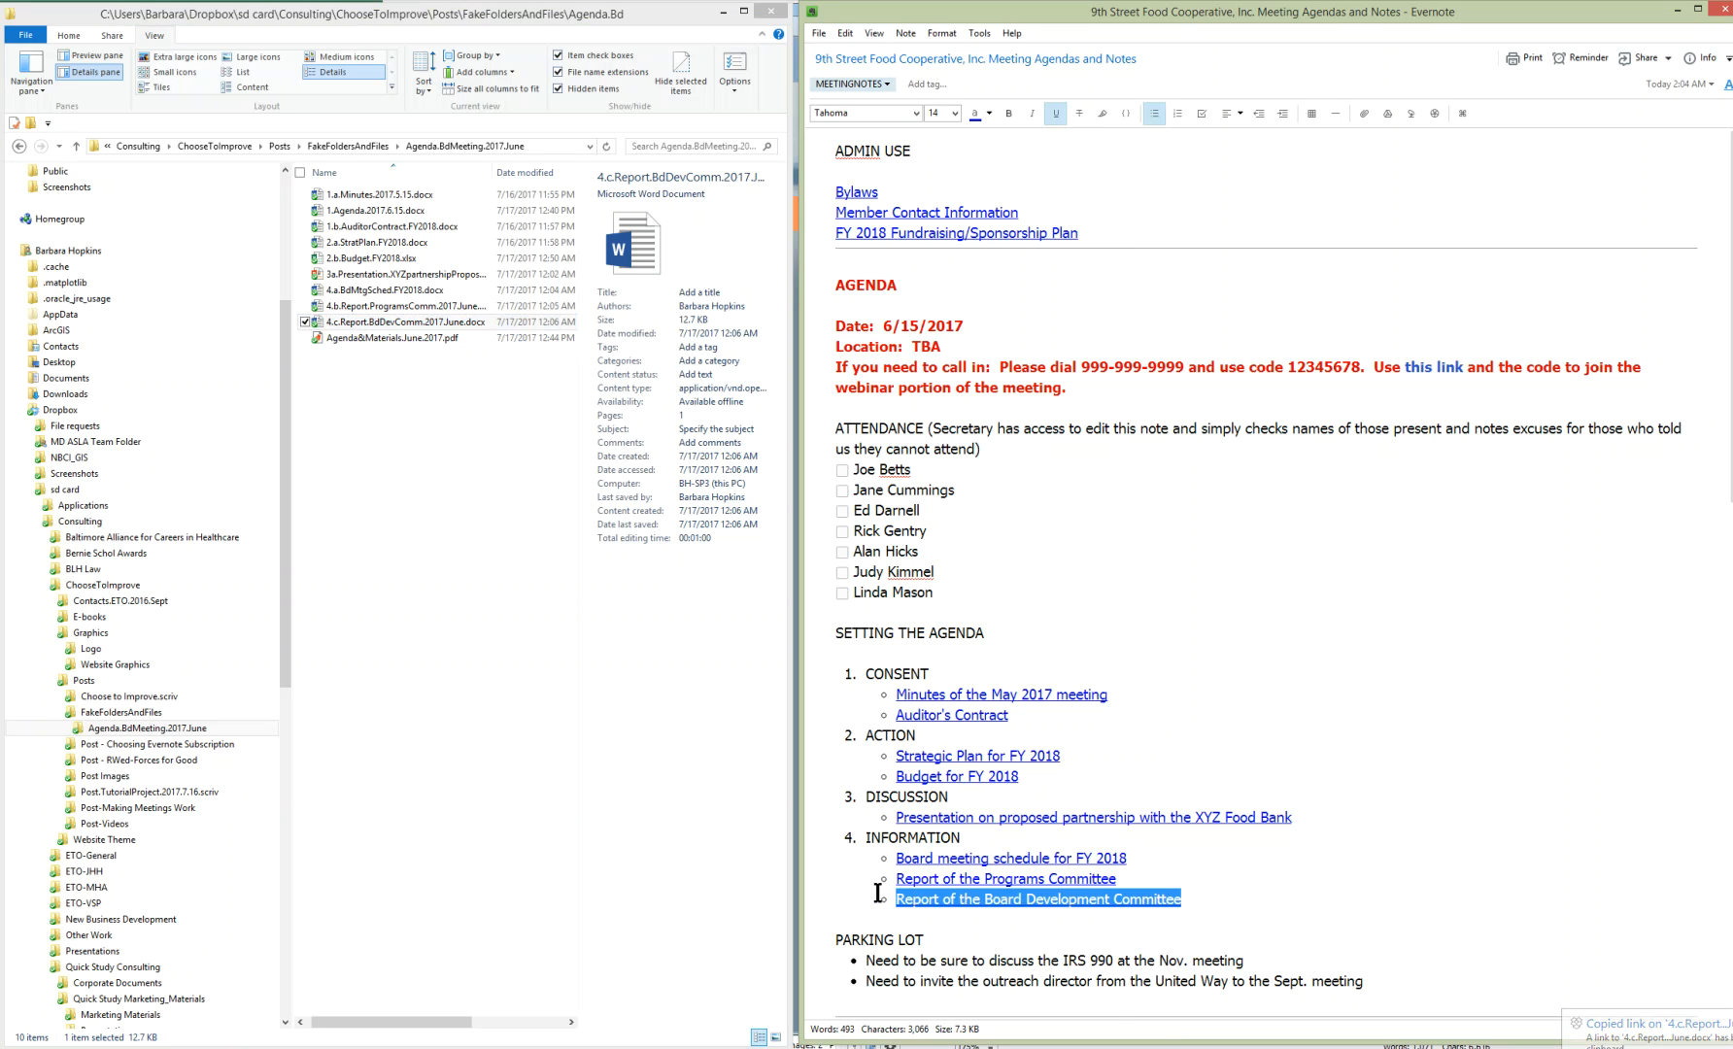
{"action": "right_click", "coordinate": [933, 903]}
{"action": "left_click", "coordinate": [967, 942]}
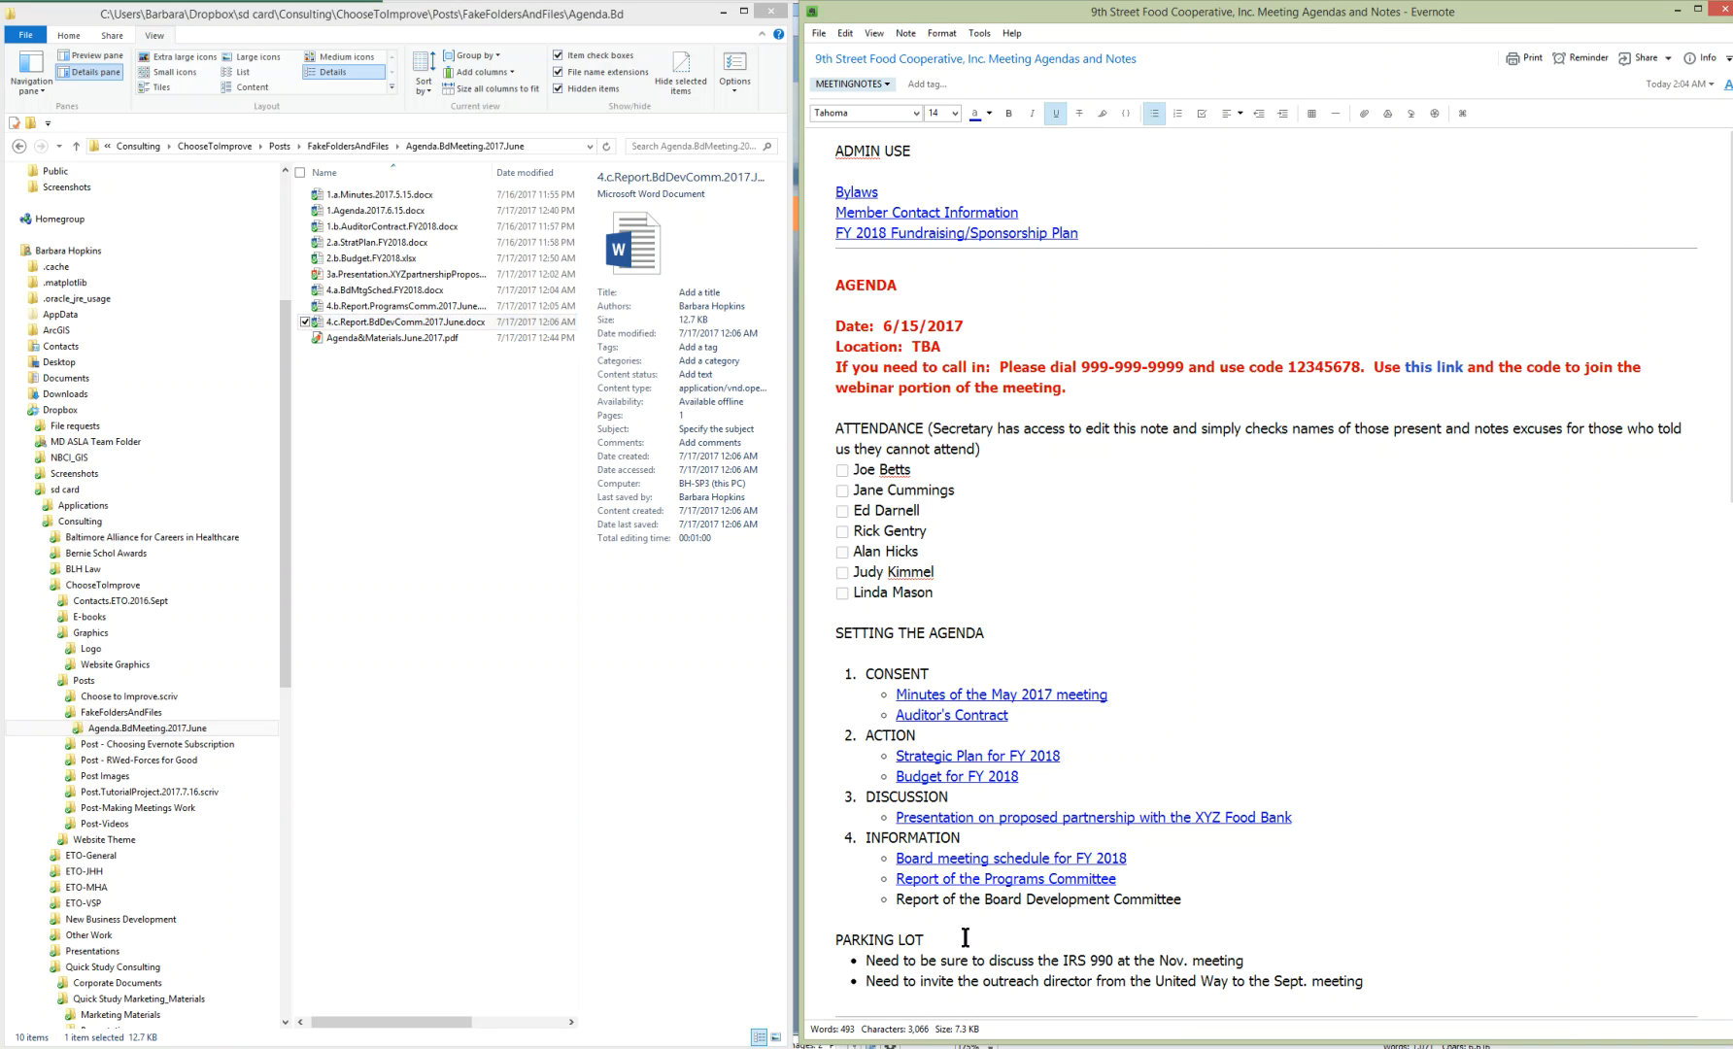
Hyperlink "Report of the Board Development Committee" to the copied Dropbox address, and test the link by opening the document
{"action": "left_click_drag", "start_coordinate": [898, 898], "coordinate": [1189, 902]}
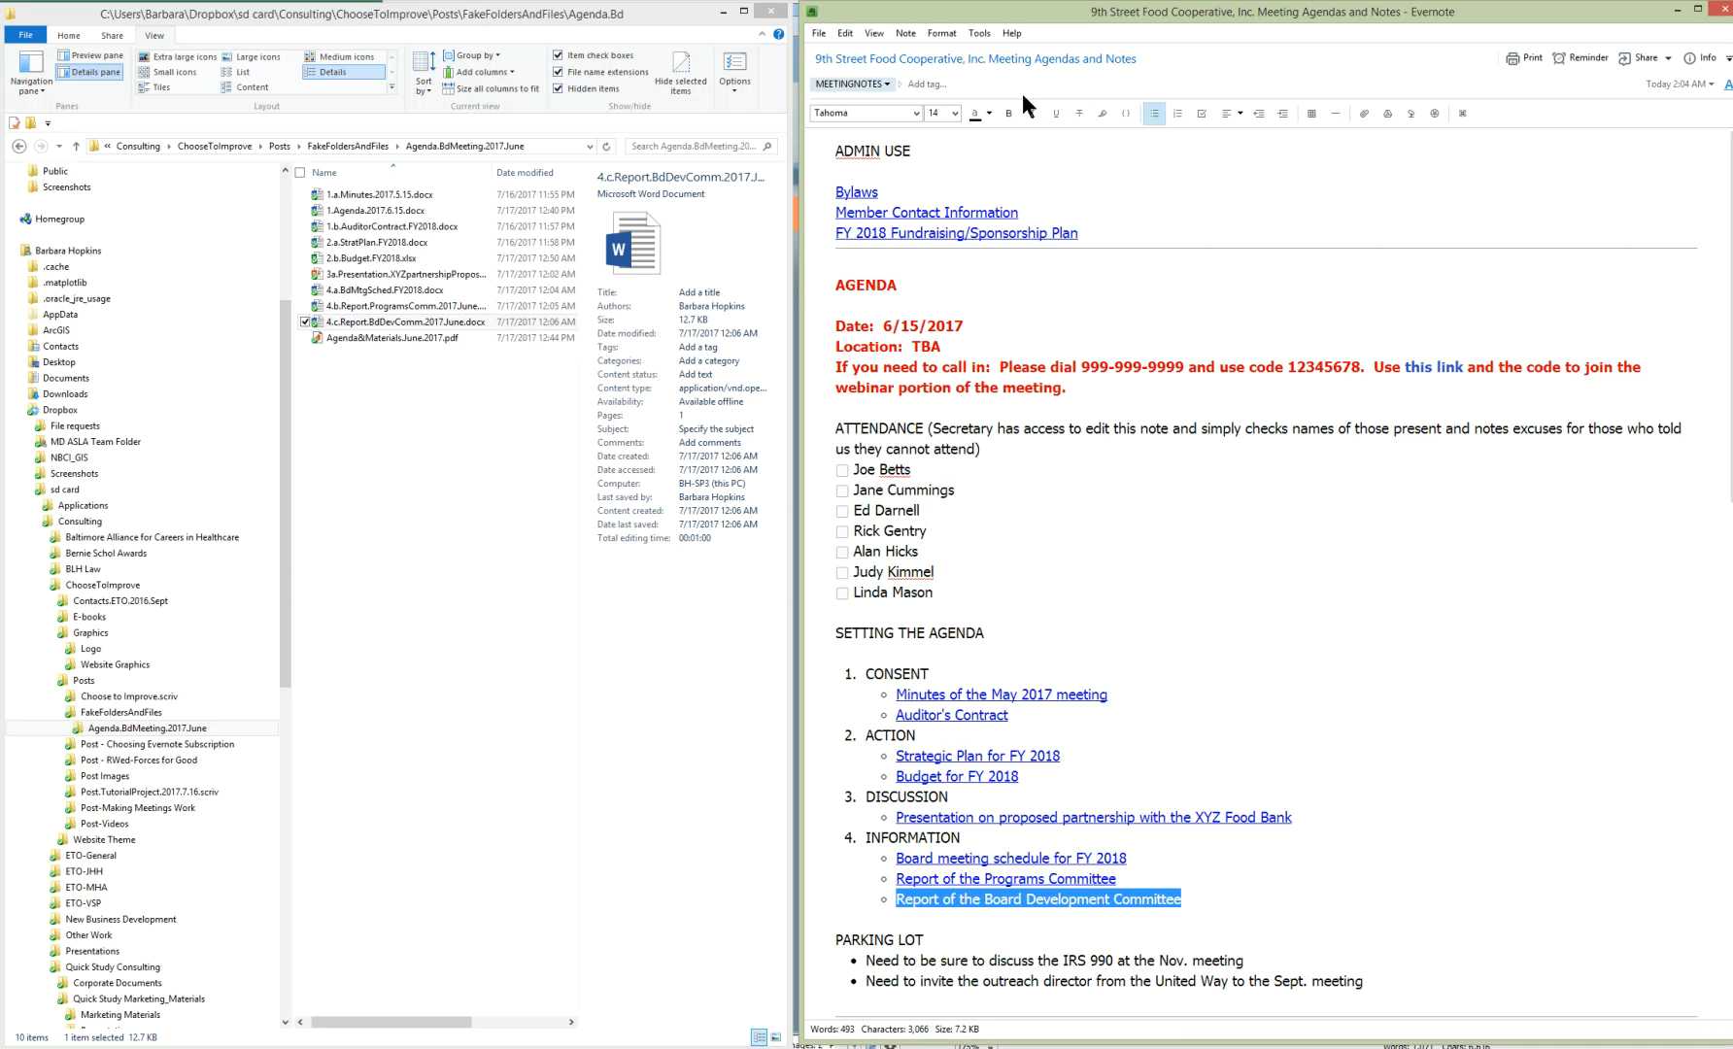
{"action": "left_click", "coordinate": [940, 33]}
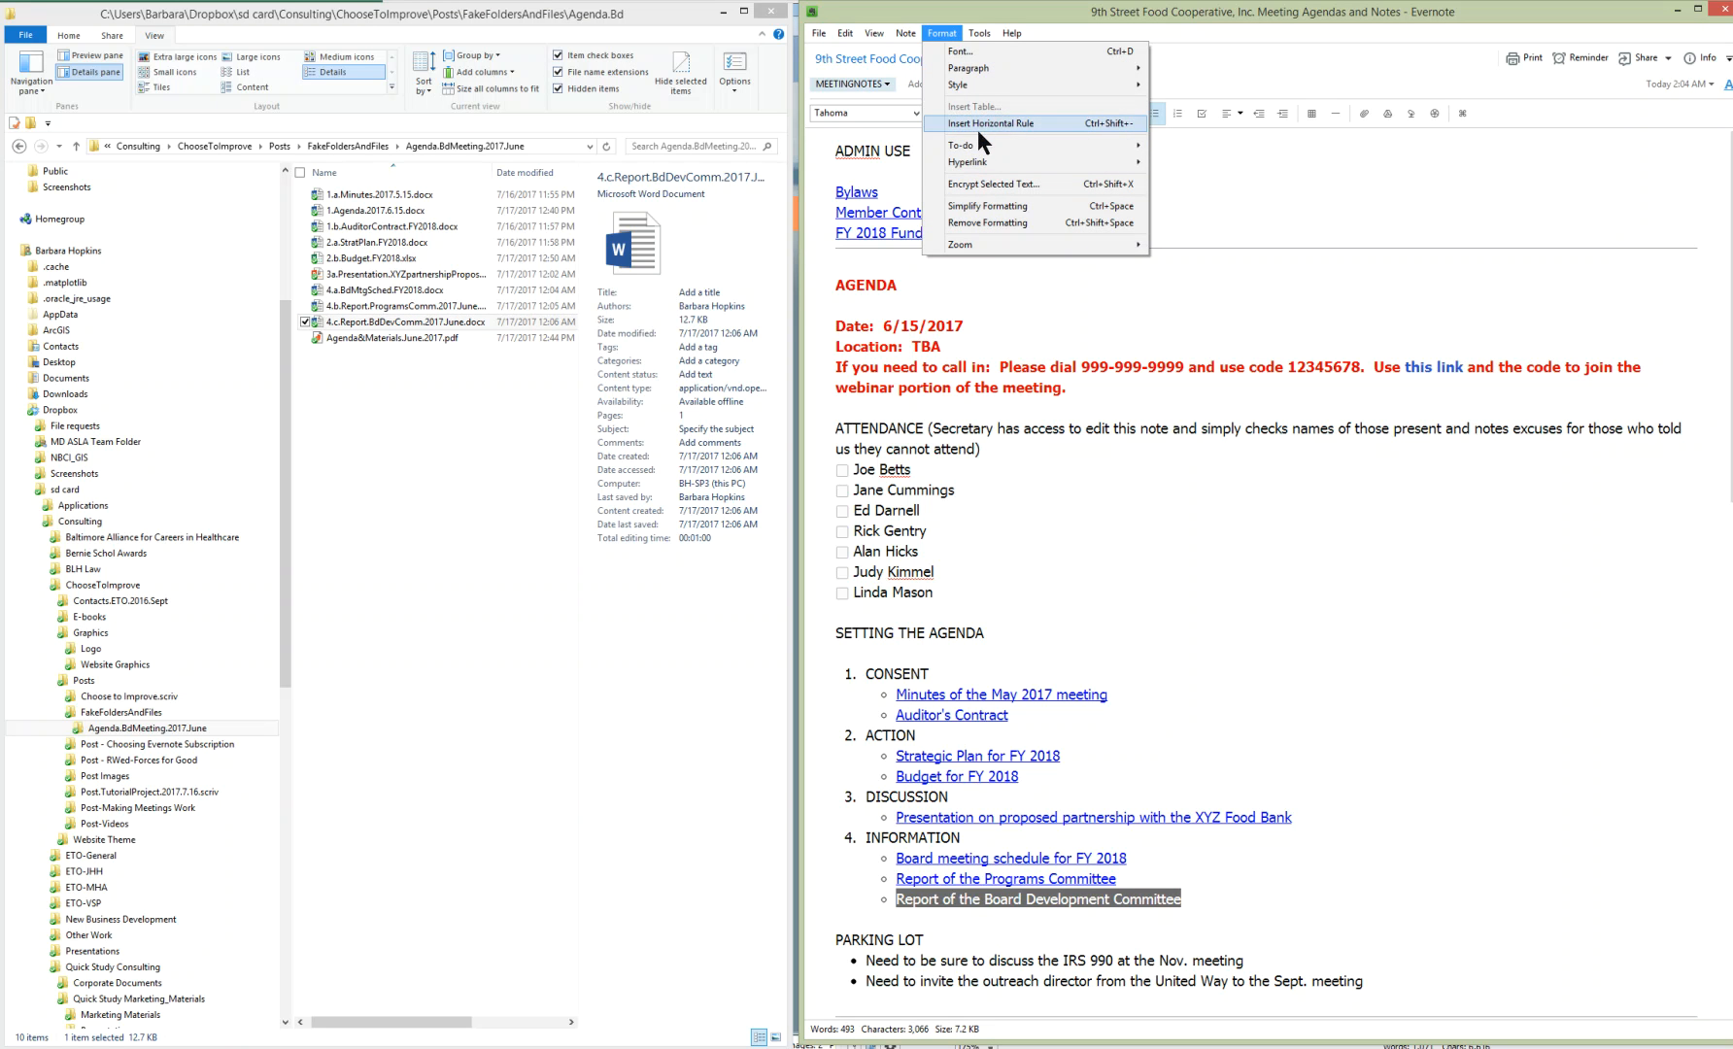
{"action": "mouse_move", "coordinate": [979, 165]}
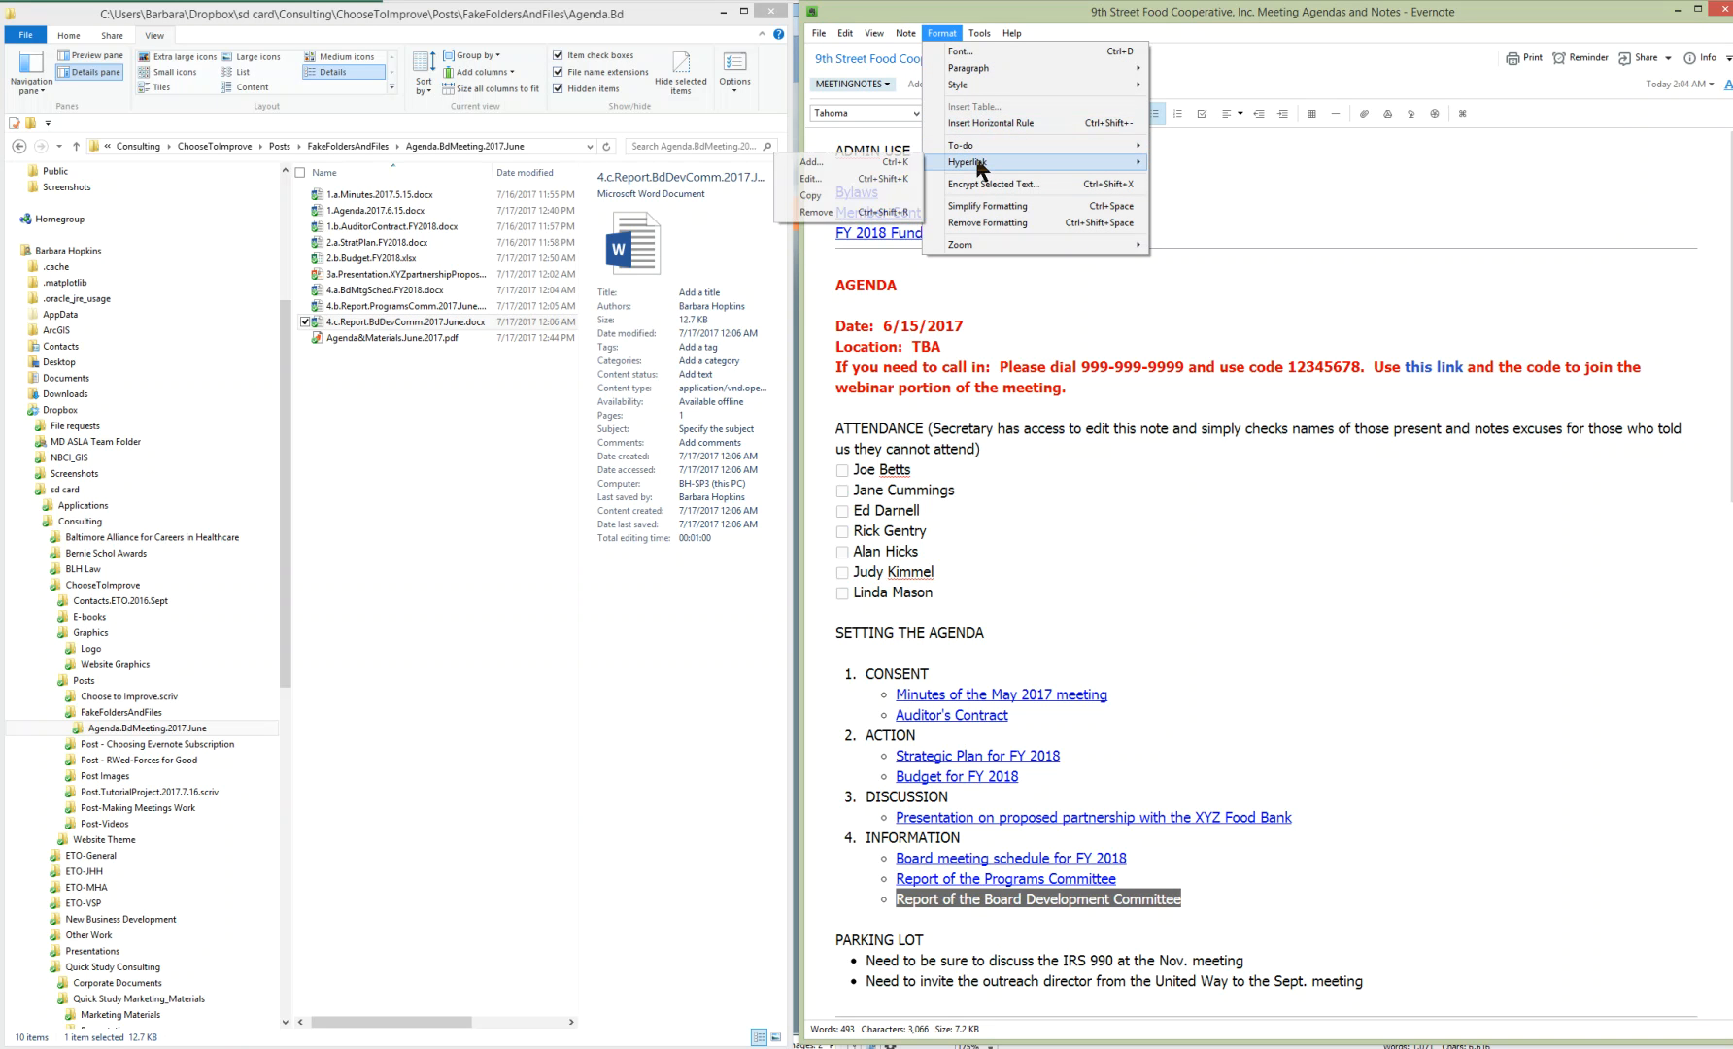
{"action": "left_click", "coordinate": [889, 163]}
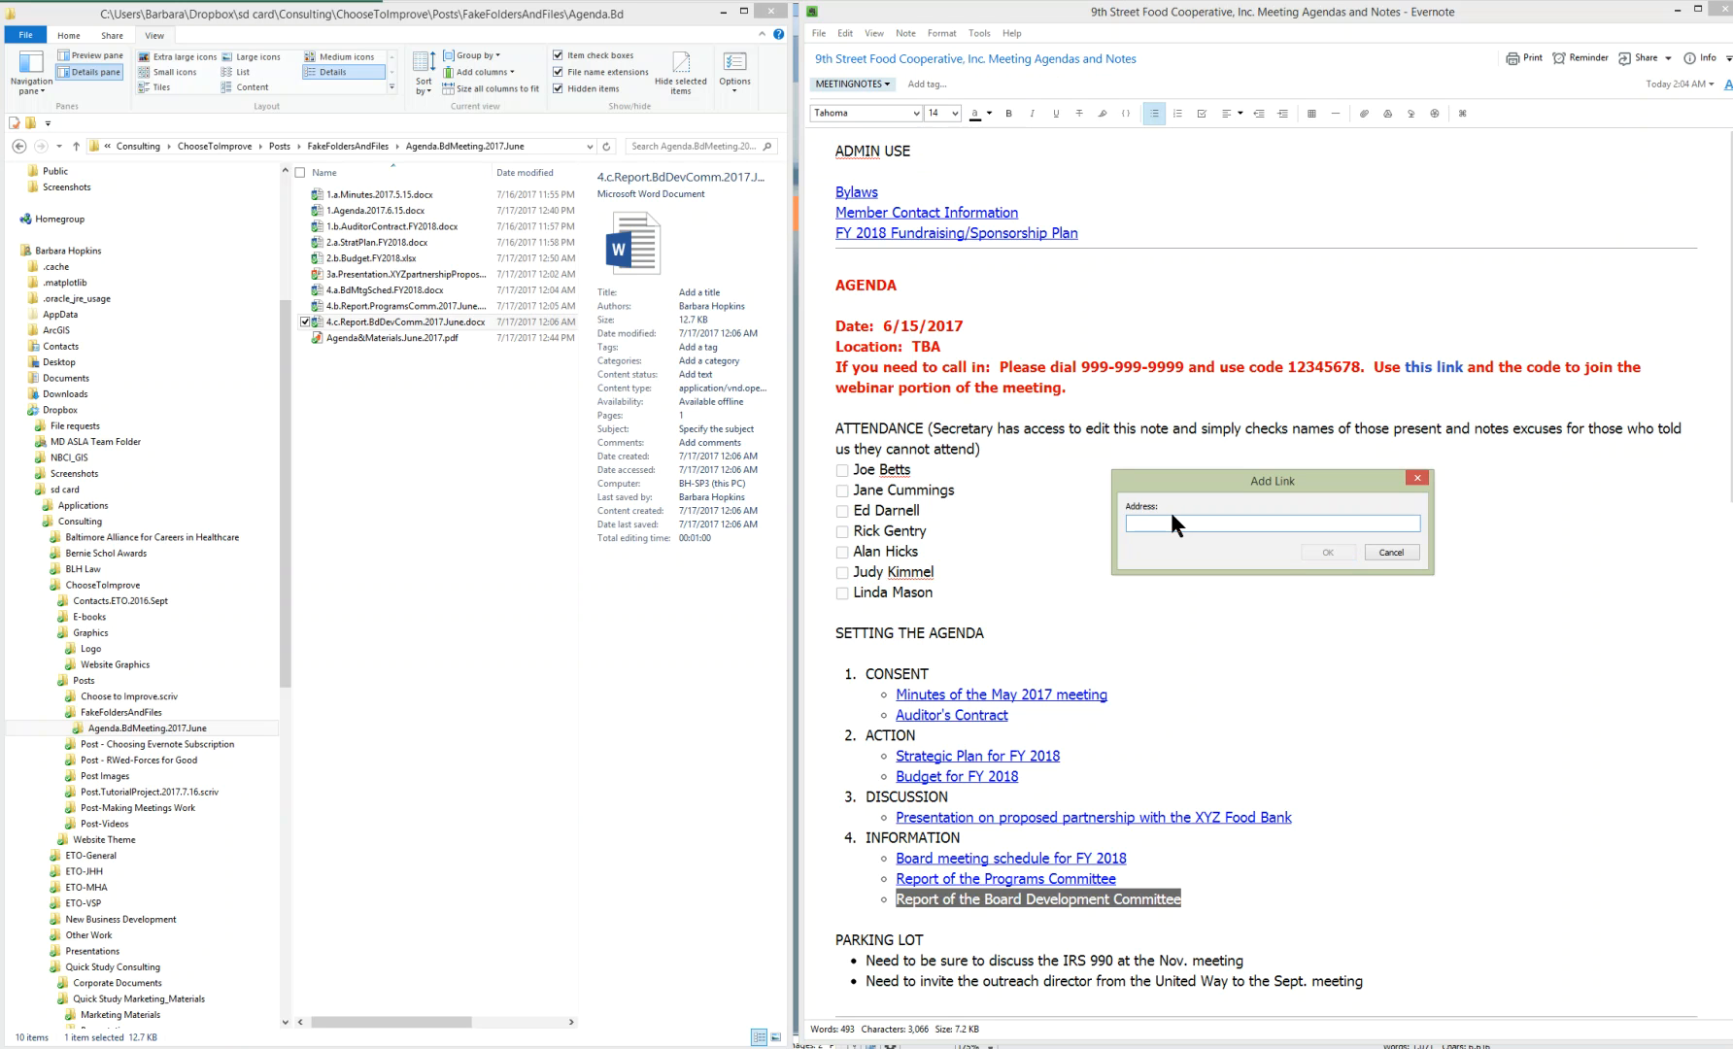
{"action": "key", "text": "ctrl+v"}
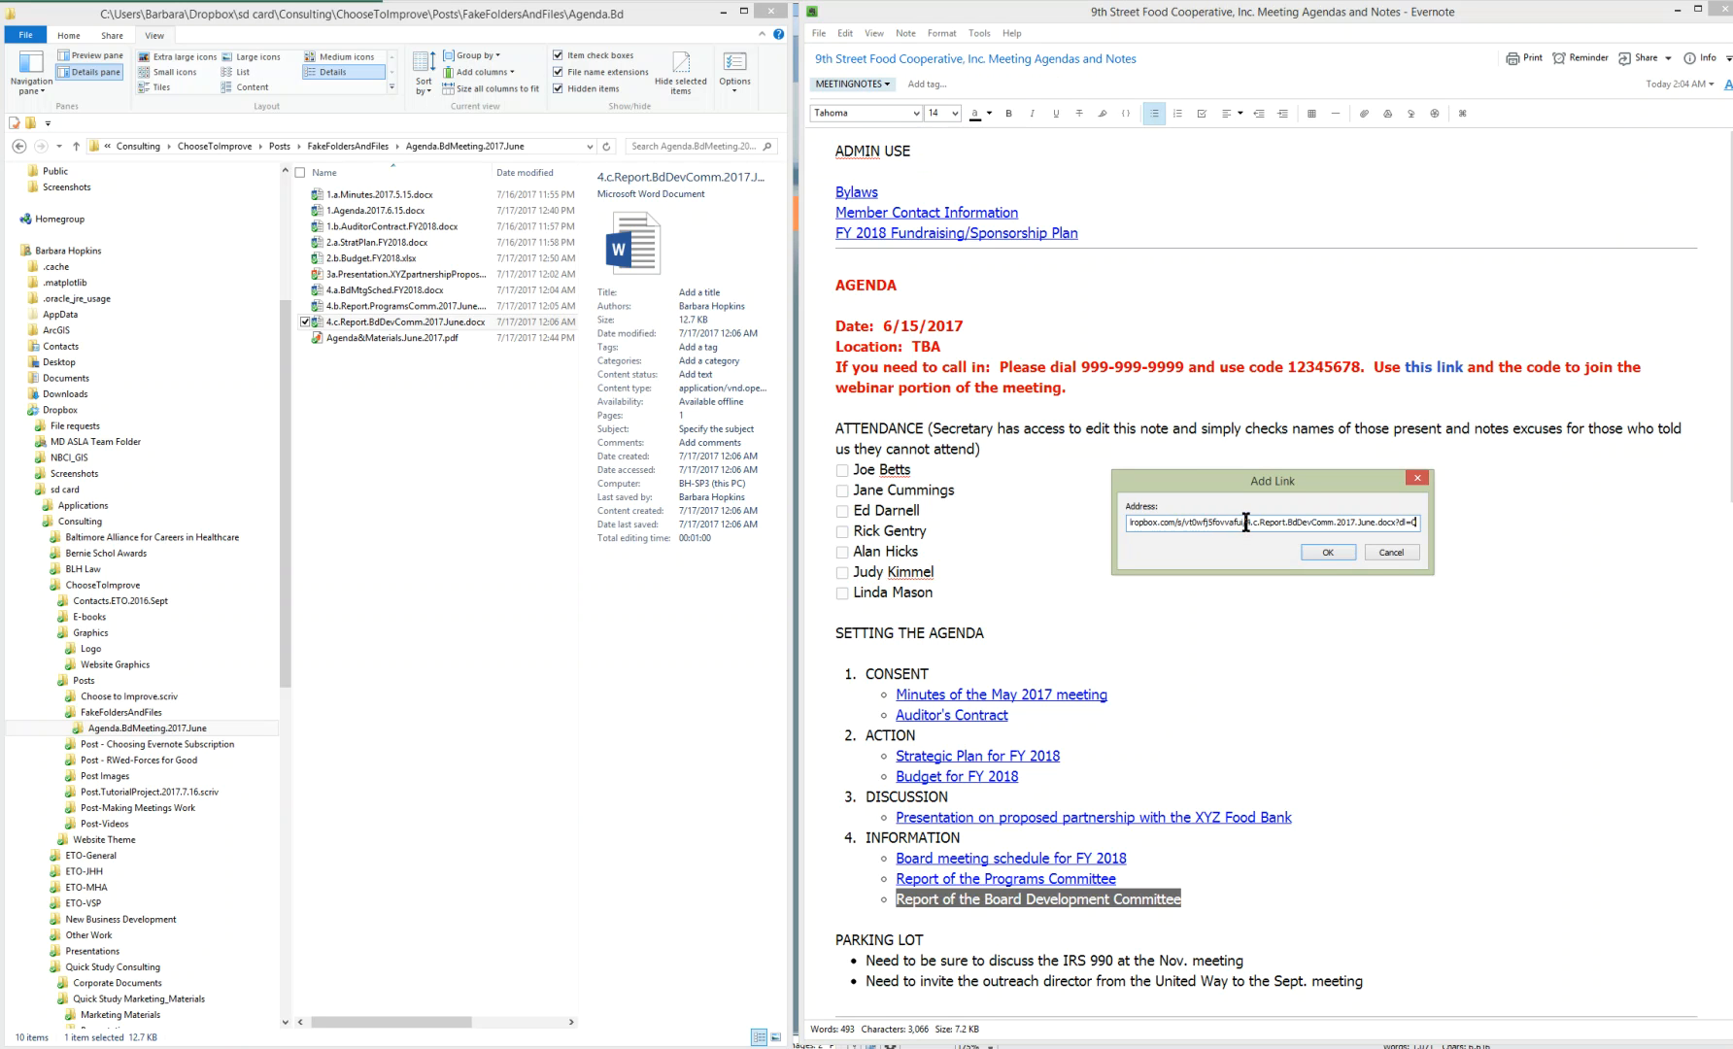
{"action": "left_click", "coordinate": [1325, 552]}
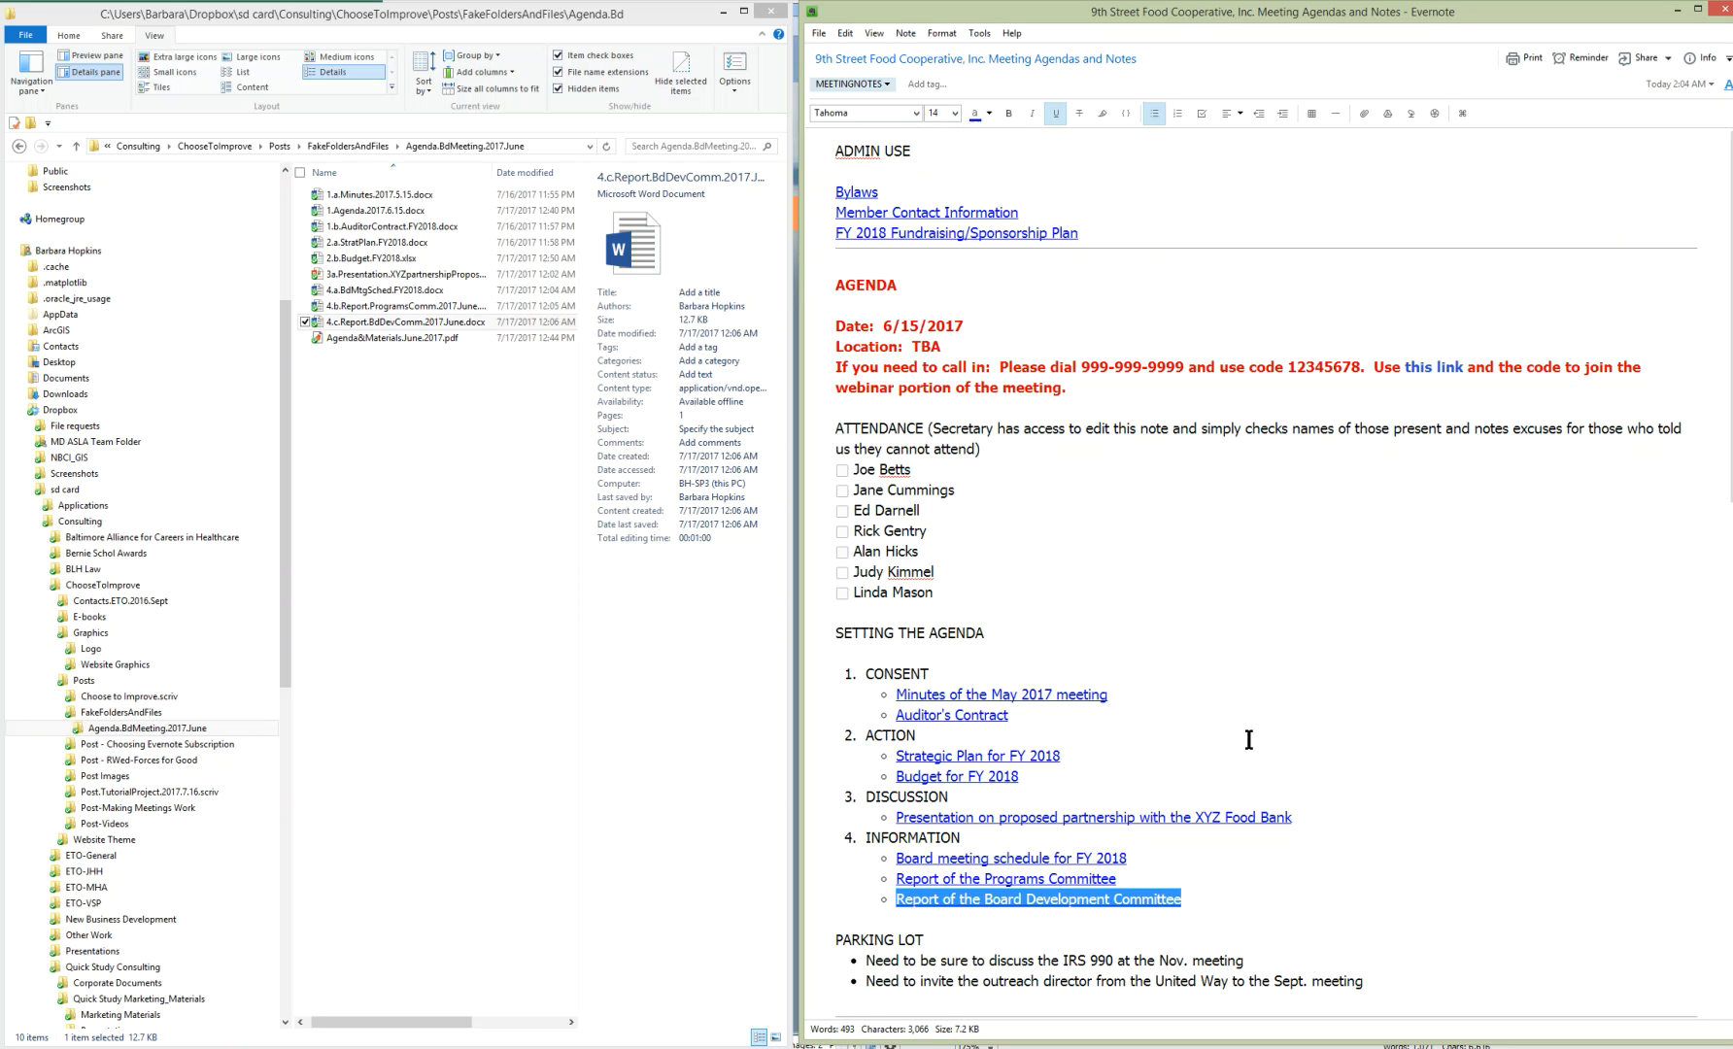
{"action": "left_click", "coordinate": [1100, 900]}
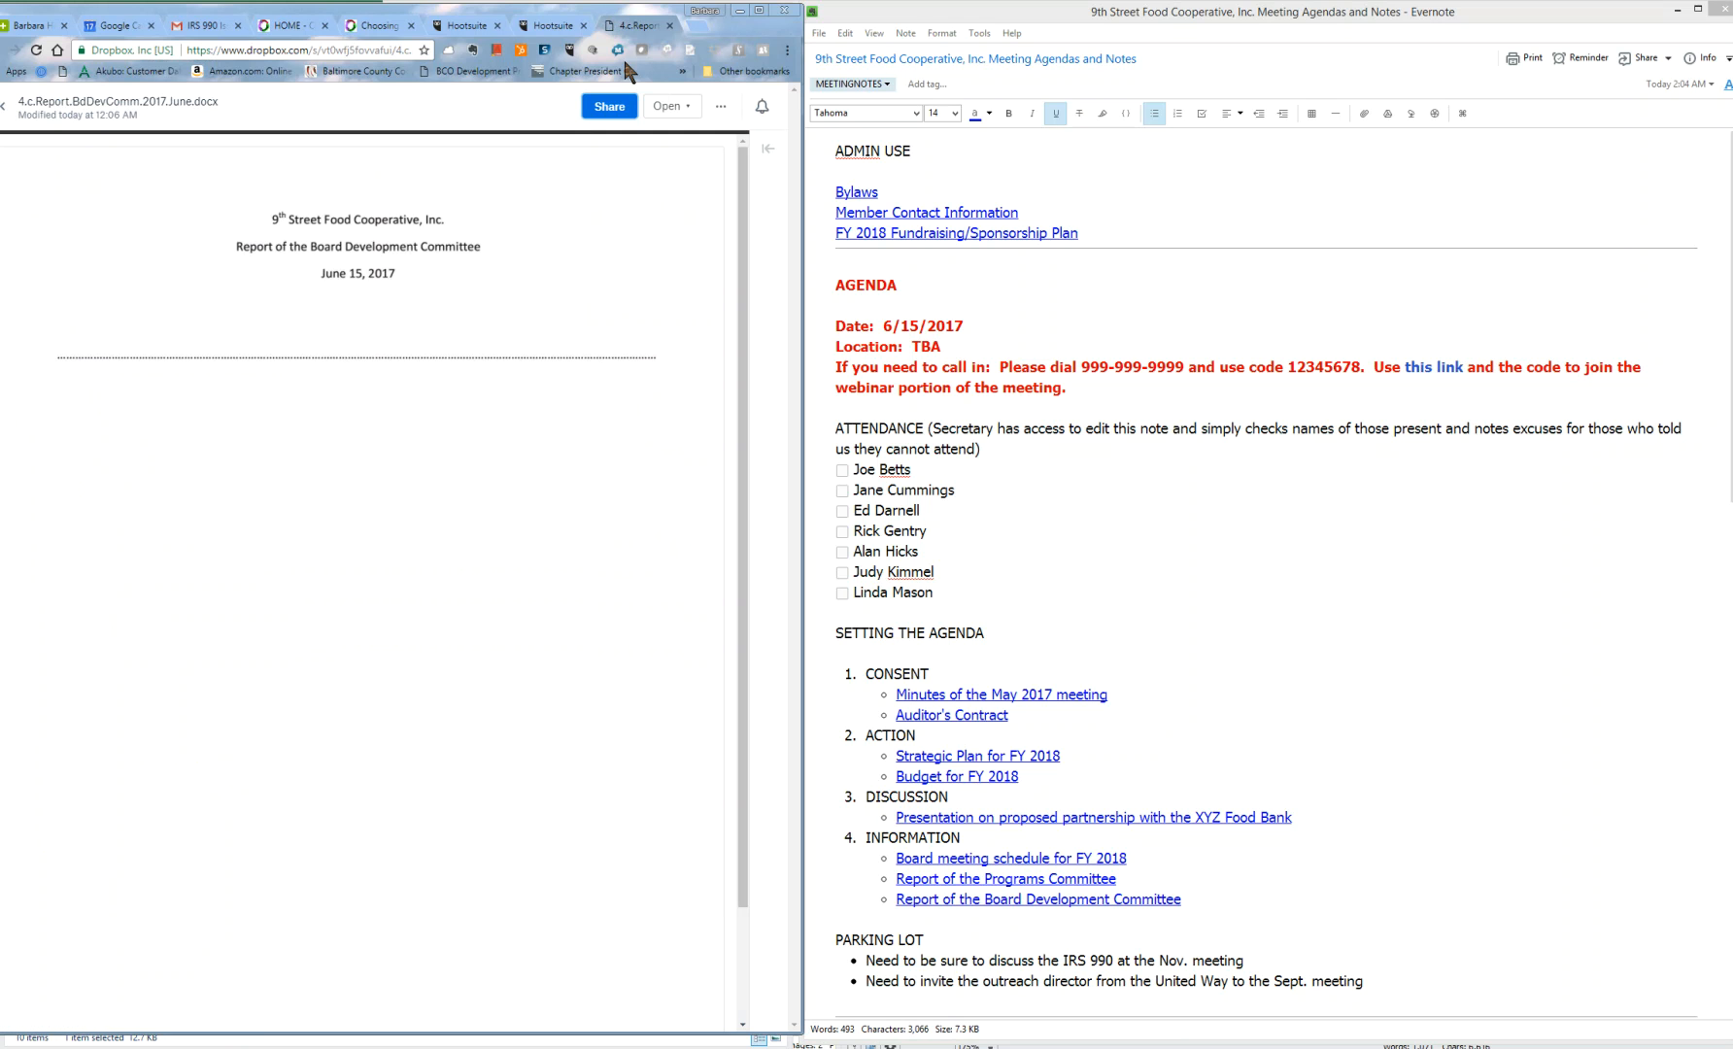
{"action": "left_click", "coordinate": [670, 26]}
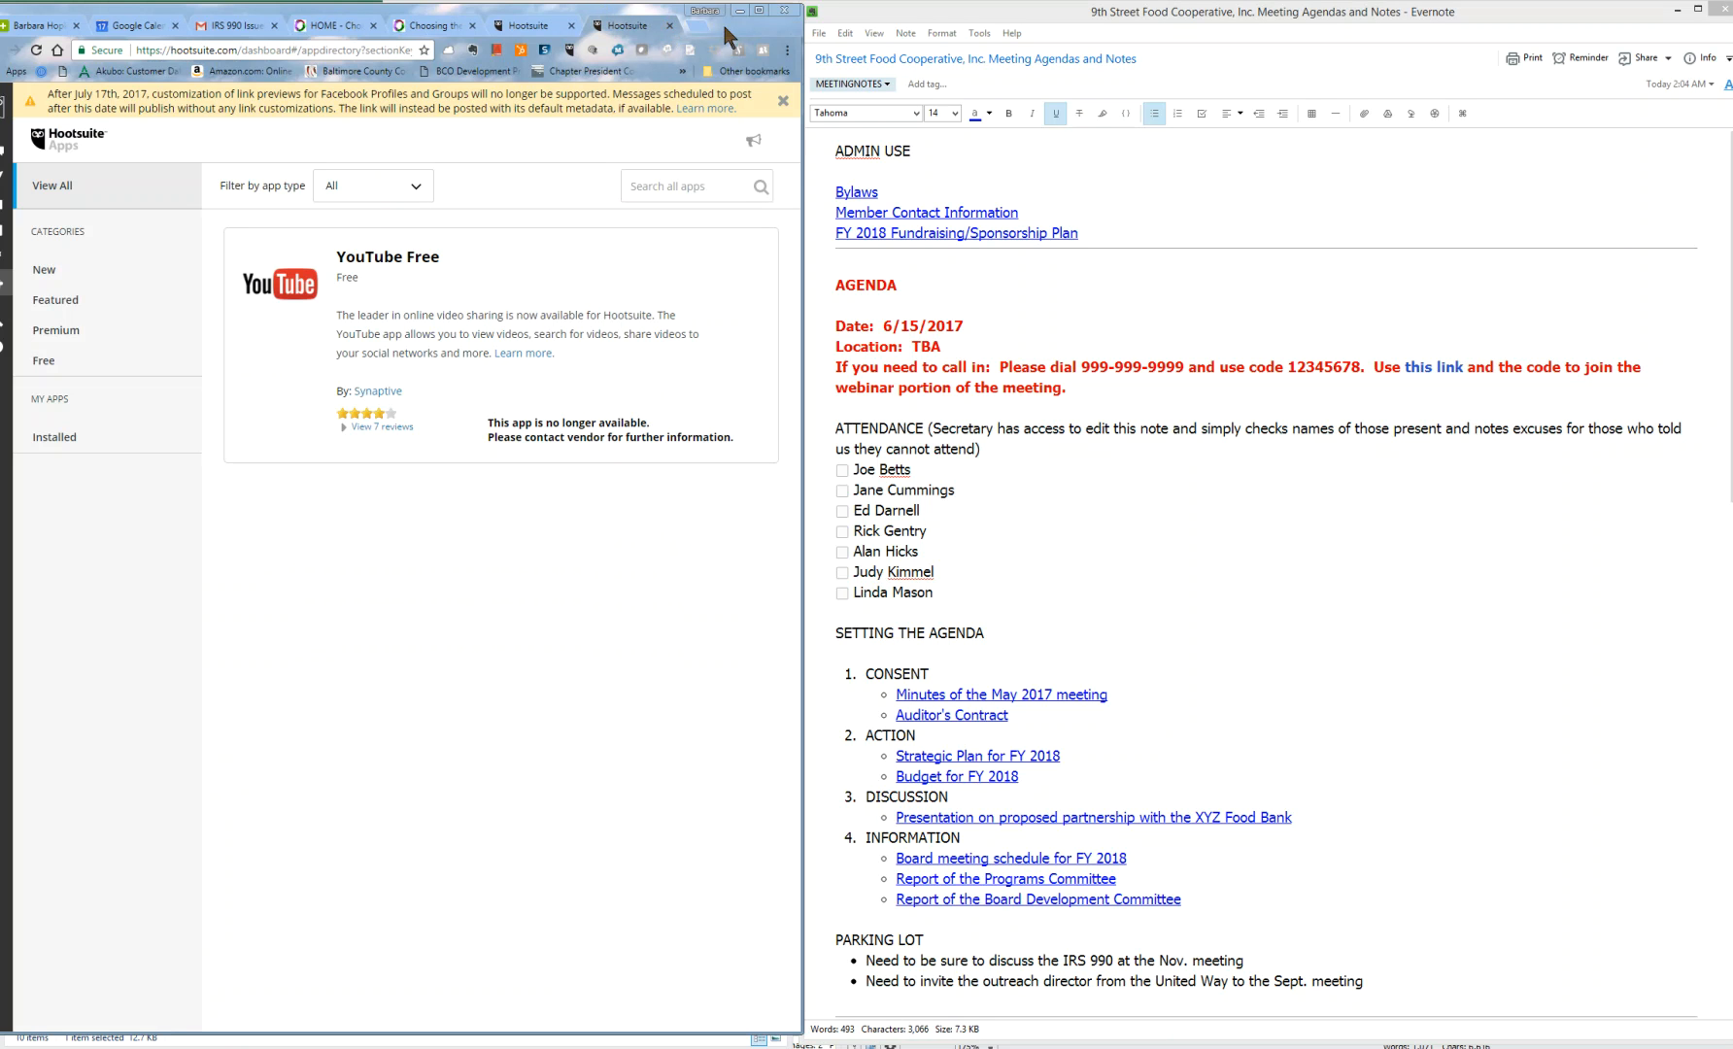
Clip the Gmail message "IRS 990 Issues for Board Discussion" as an email into the Evernote INBOX notebook
{"action": "left_click", "coordinate": [238, 29]}
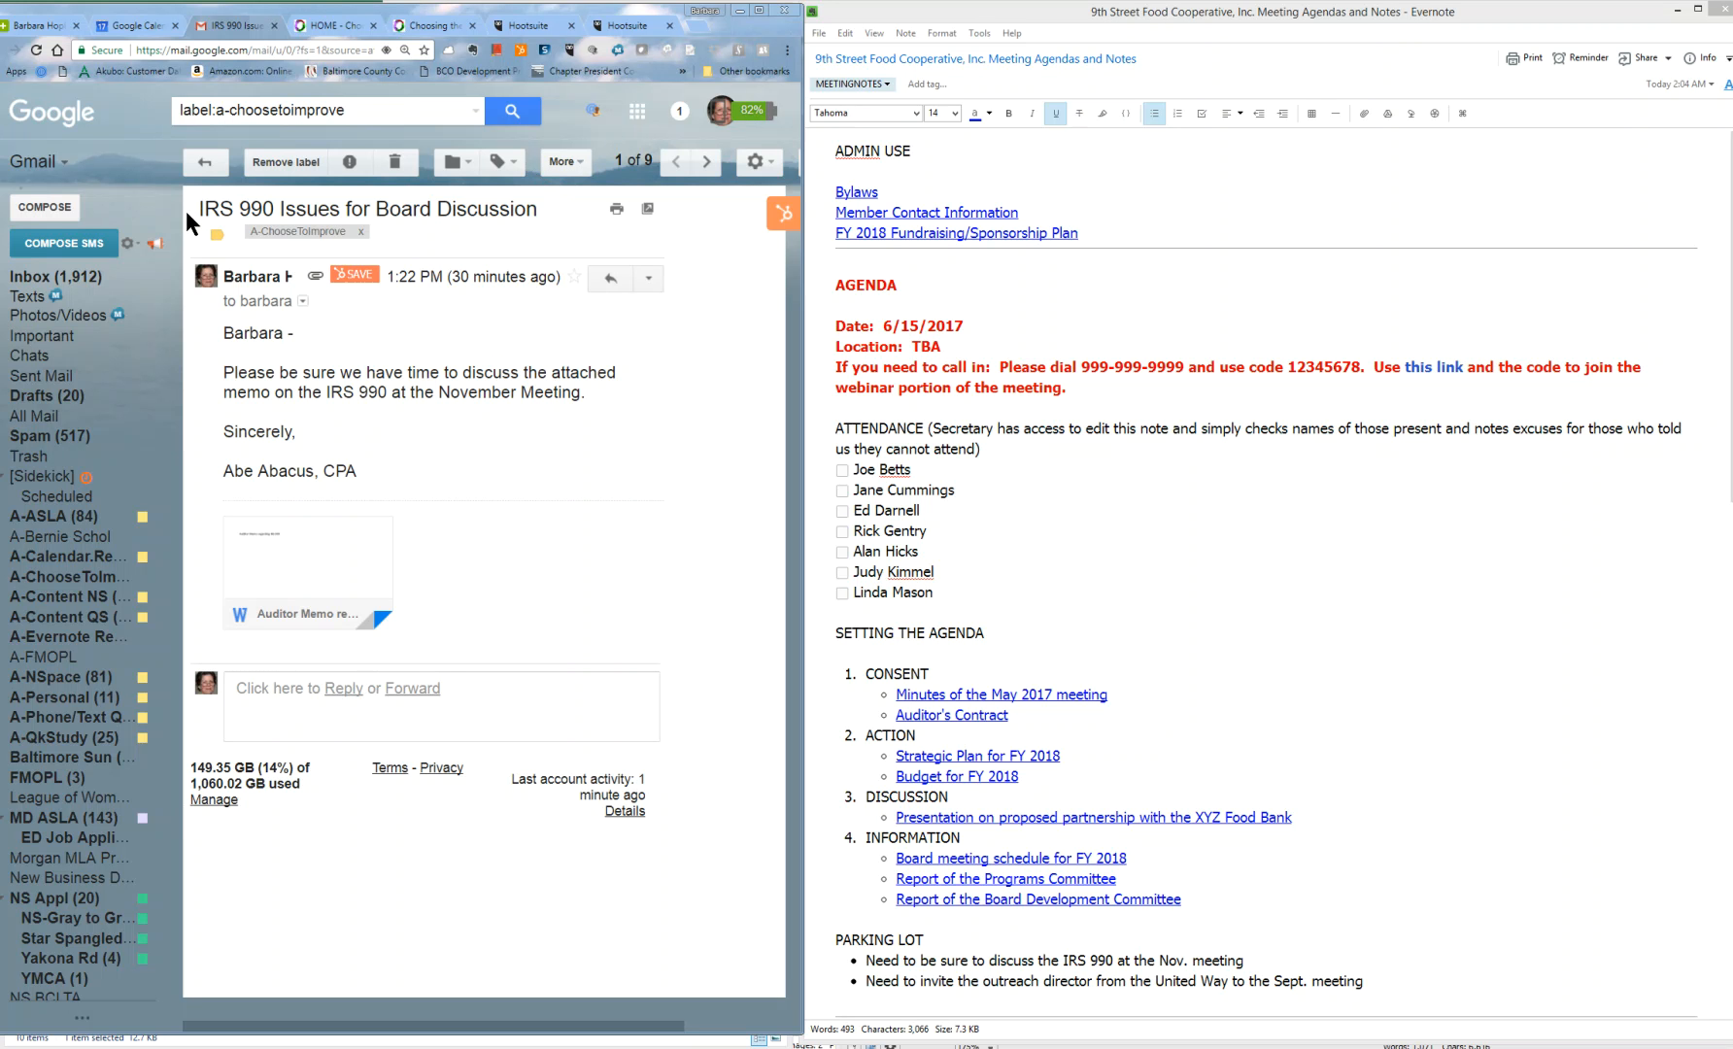
{"action": "left_click", "coordinate": [473, 54]}
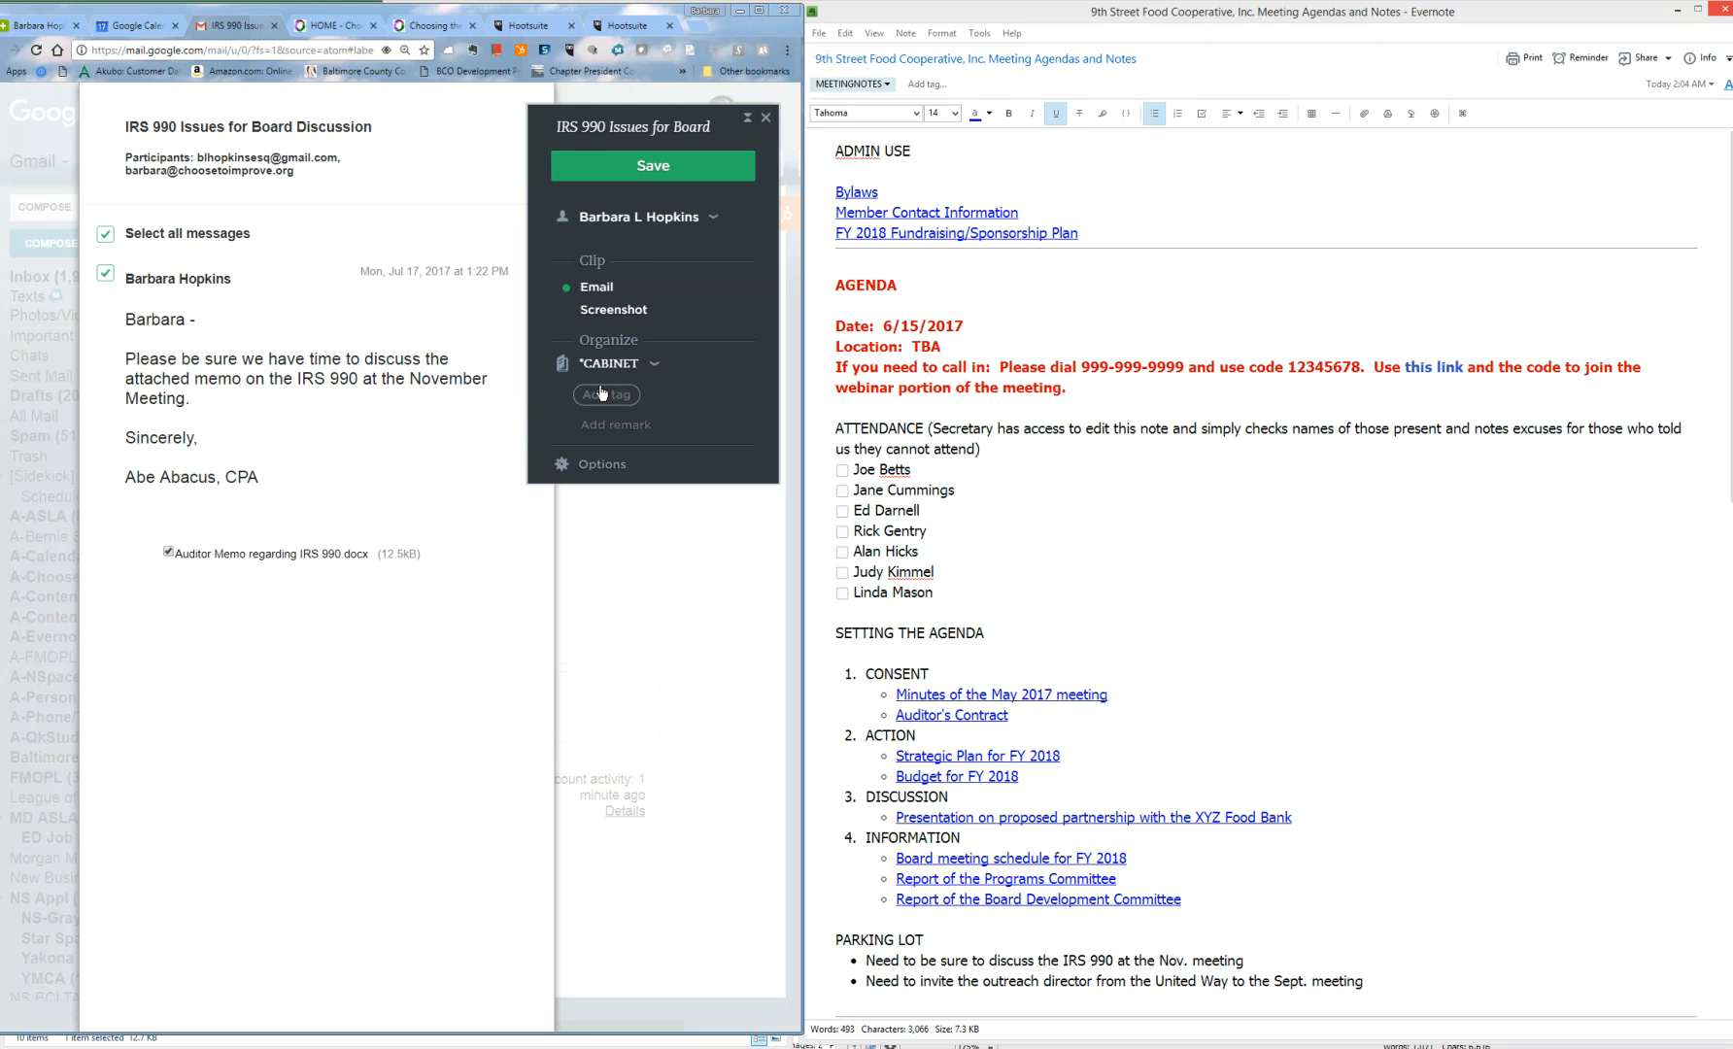
{"action": "left_click", "coordinate": [653, 366]}
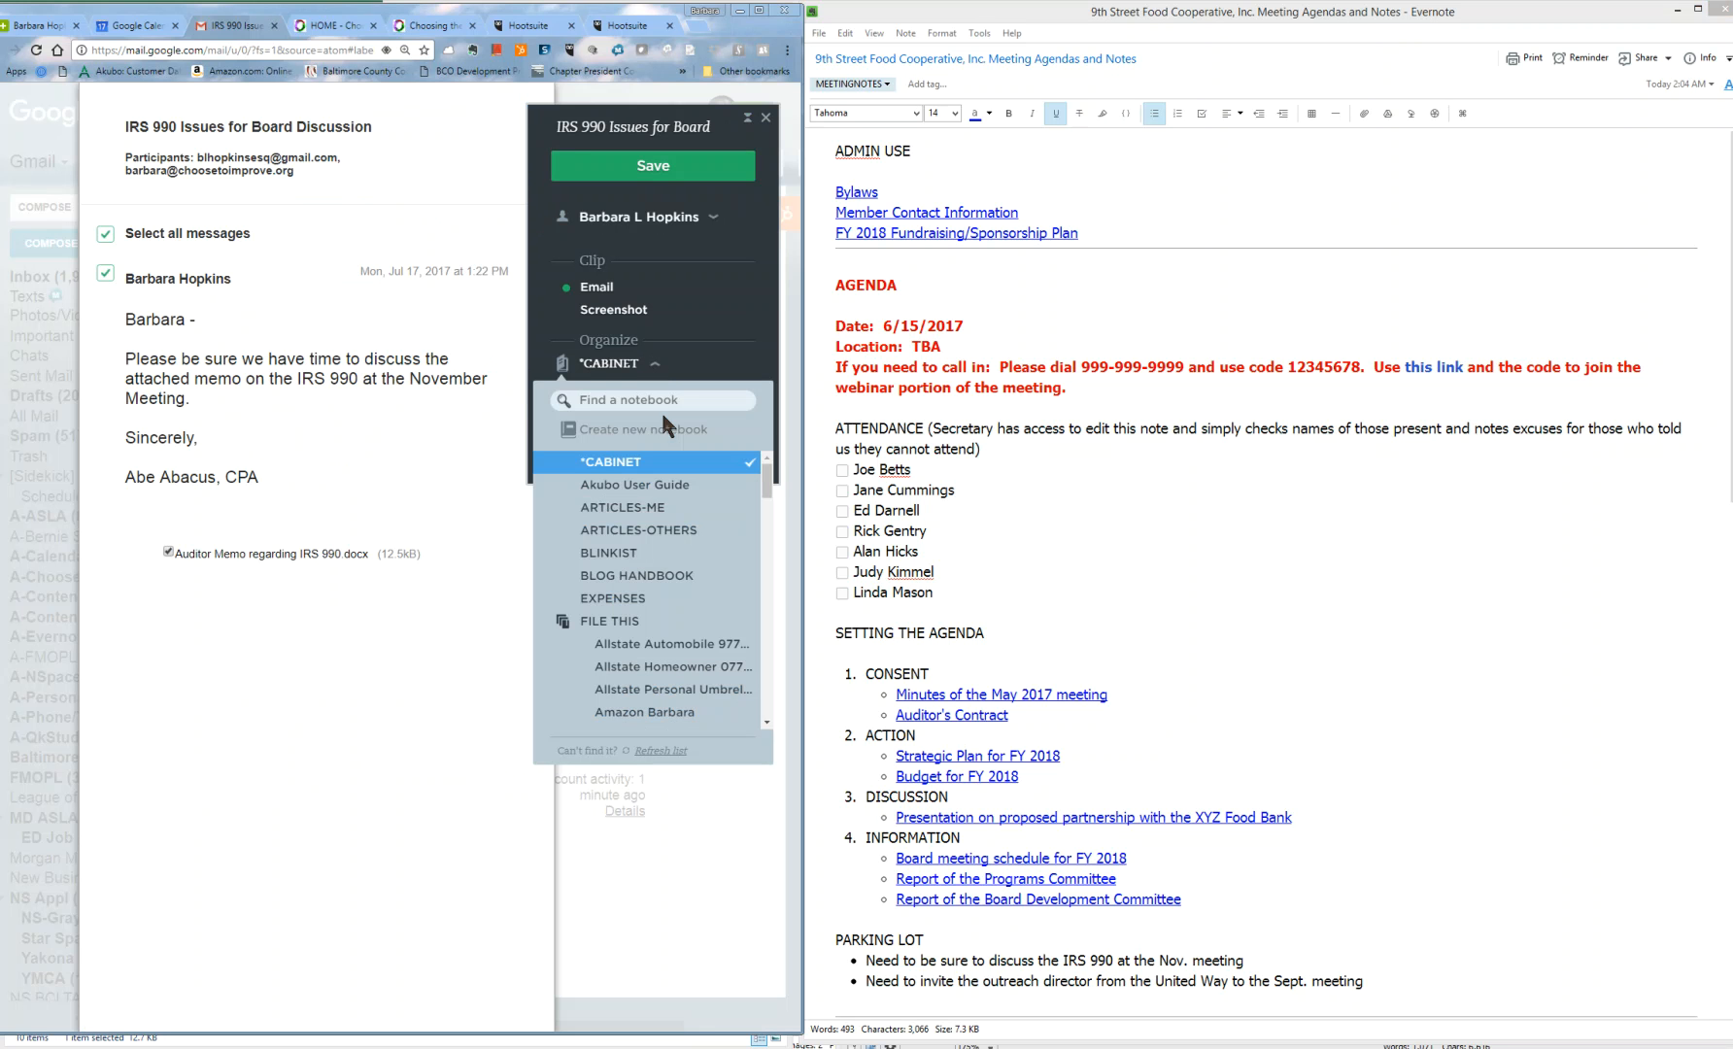
{"action": "left_click_drag", "start_coordinate": [768, 478], "coordinate": [777, 565]}
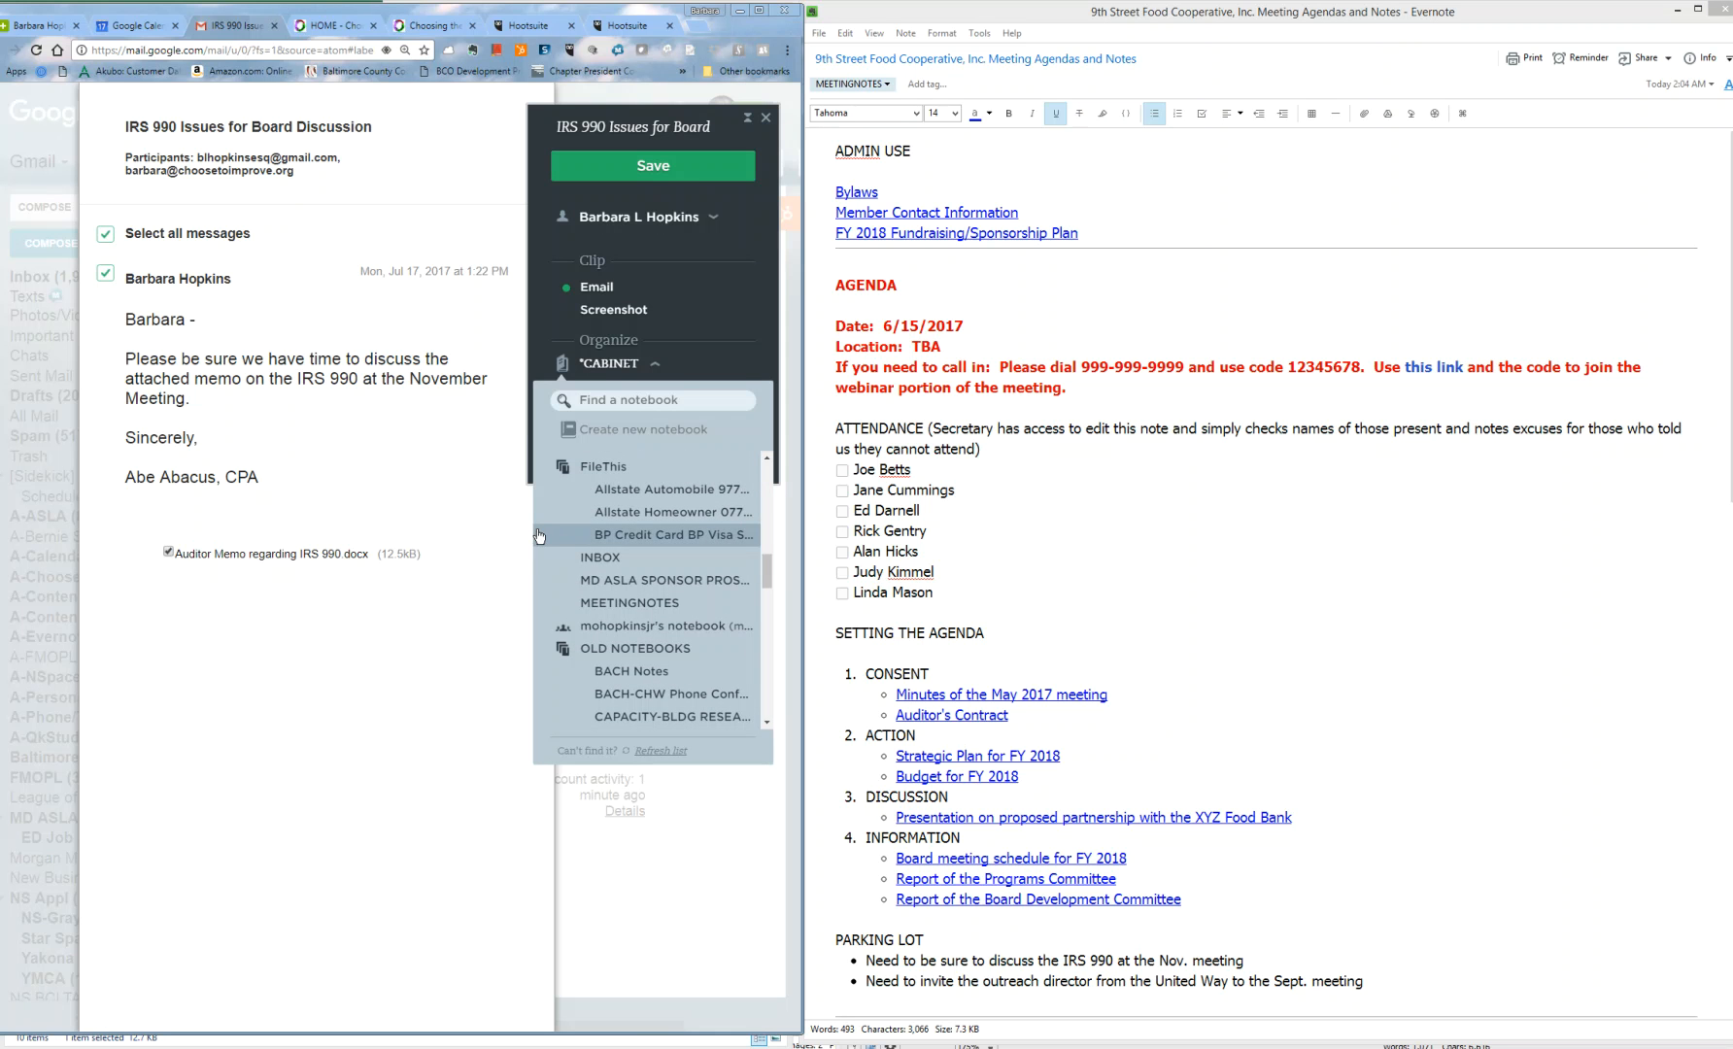
{"action": "left_click", "coordinate": [599, 558]}
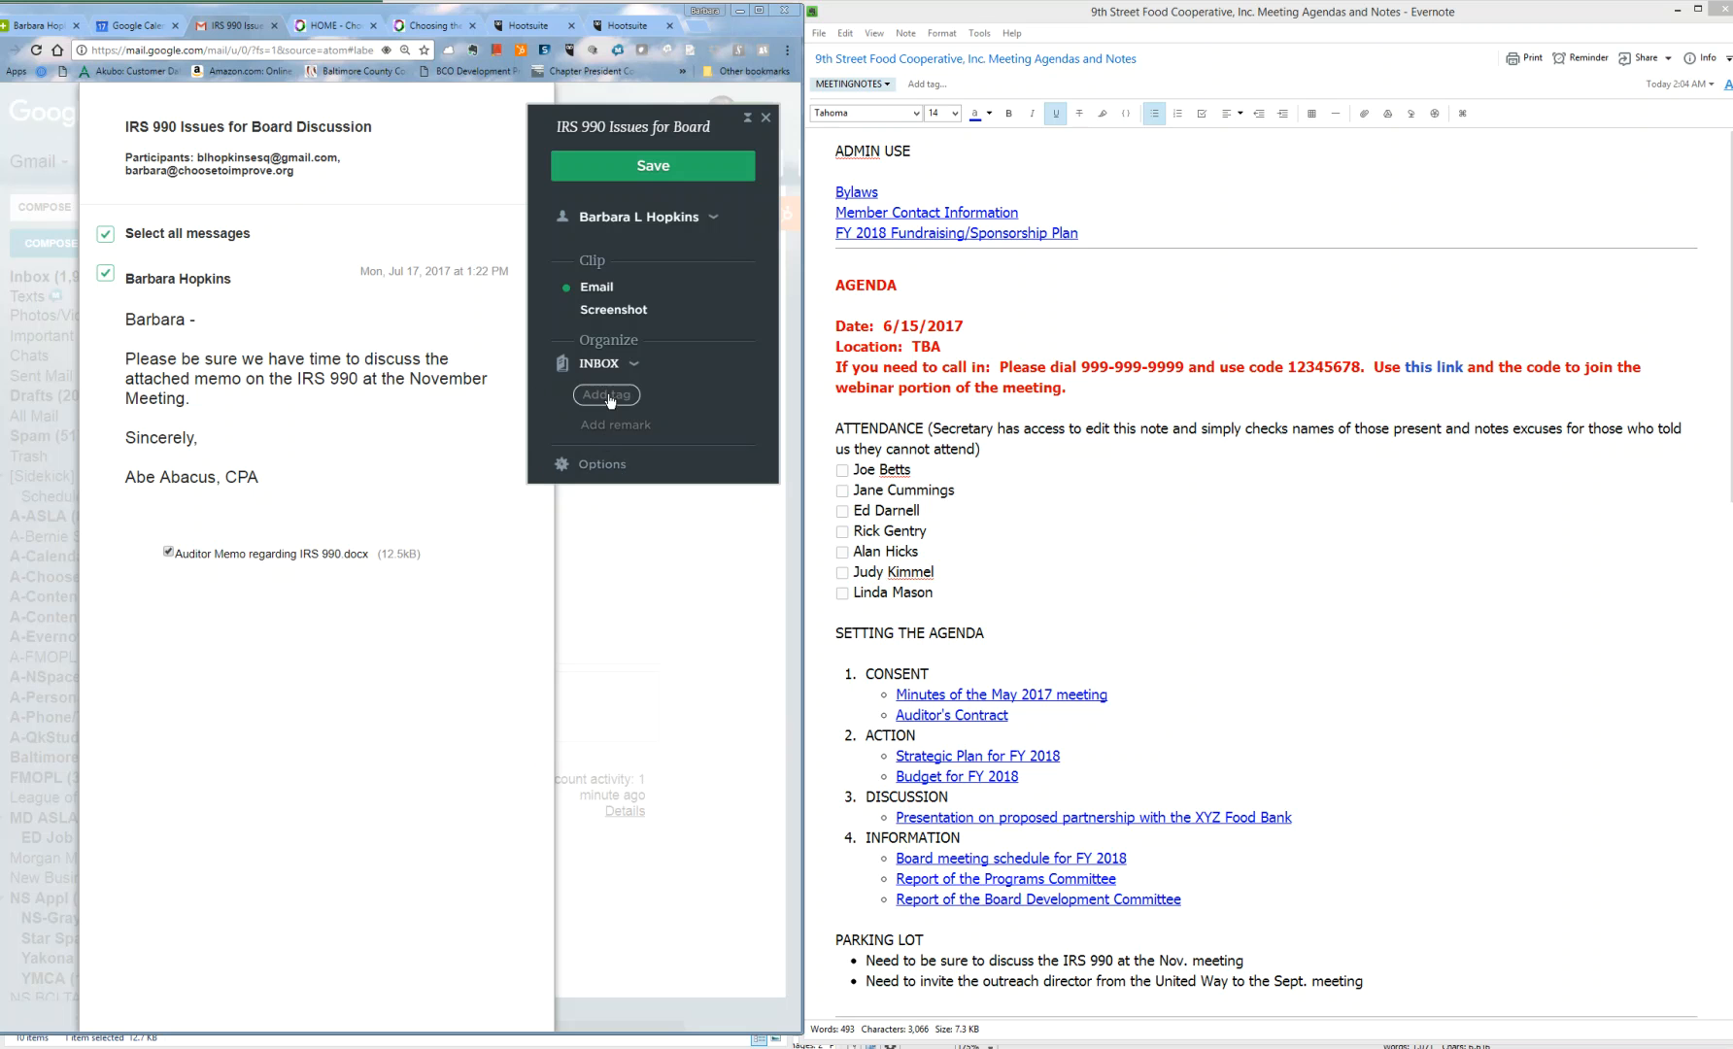
{"action": "left_click", "coordinate": [648, 169]}
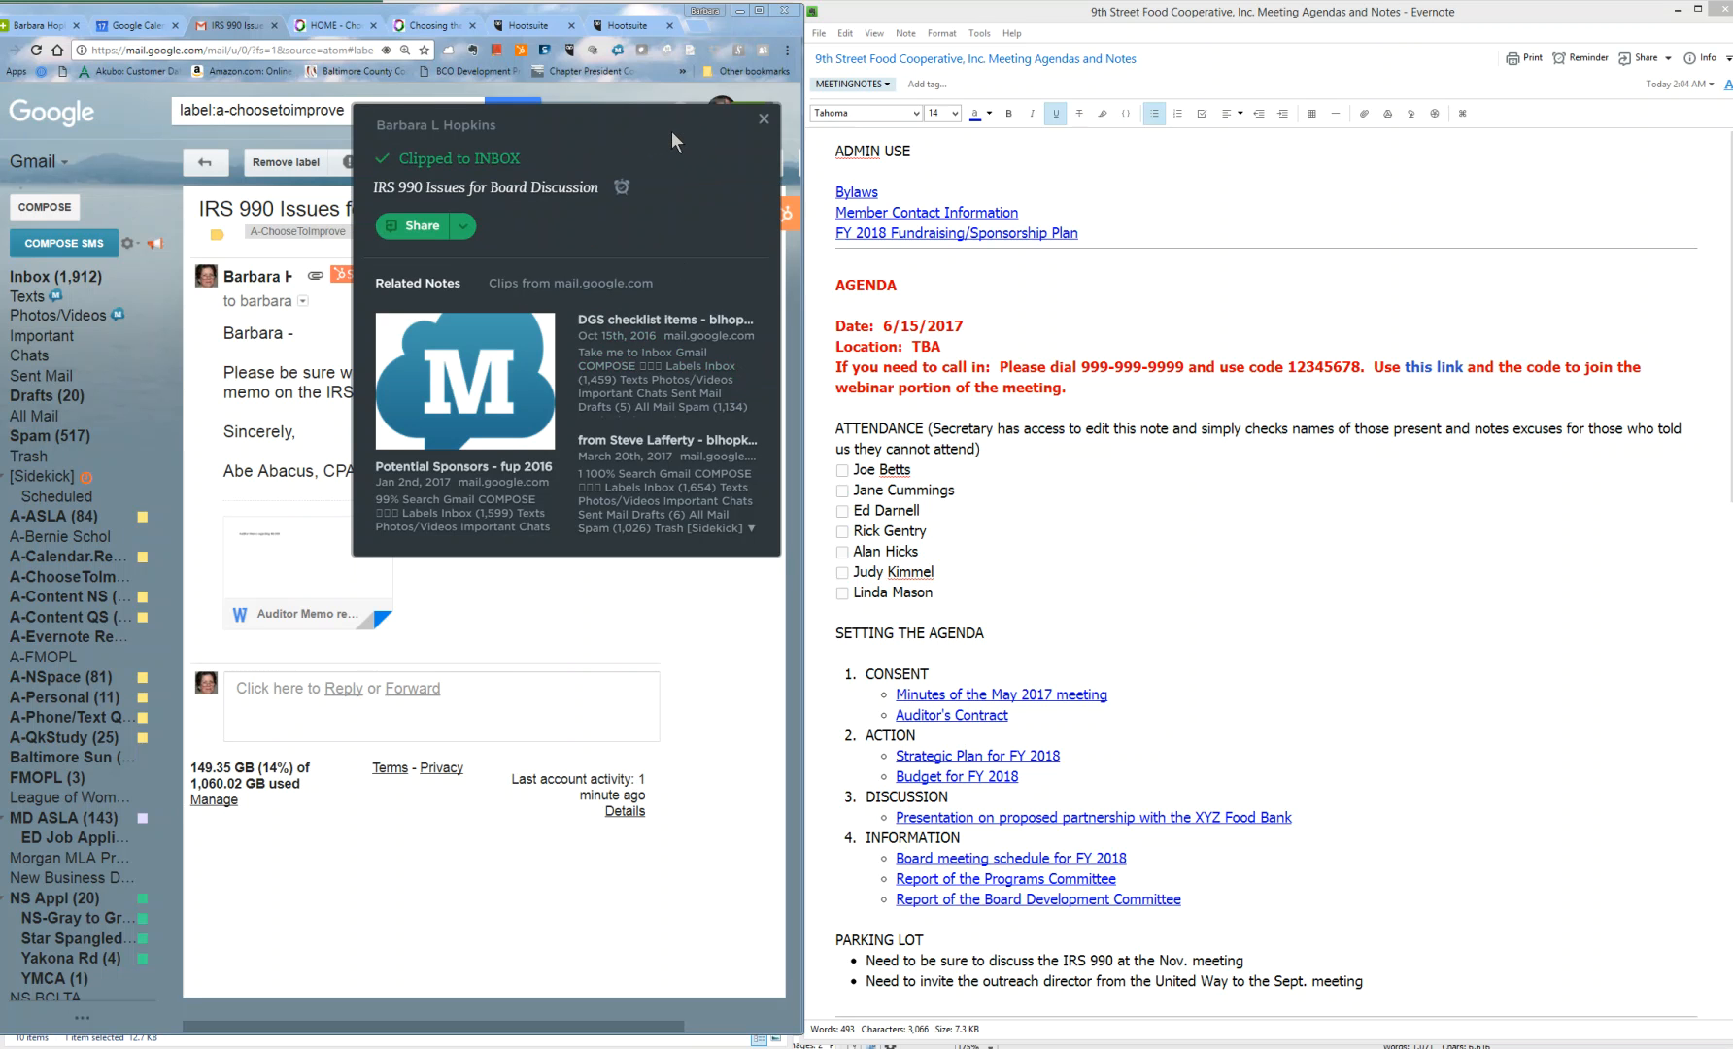
{"action": "left_click", "coordinate": [764, 120]}
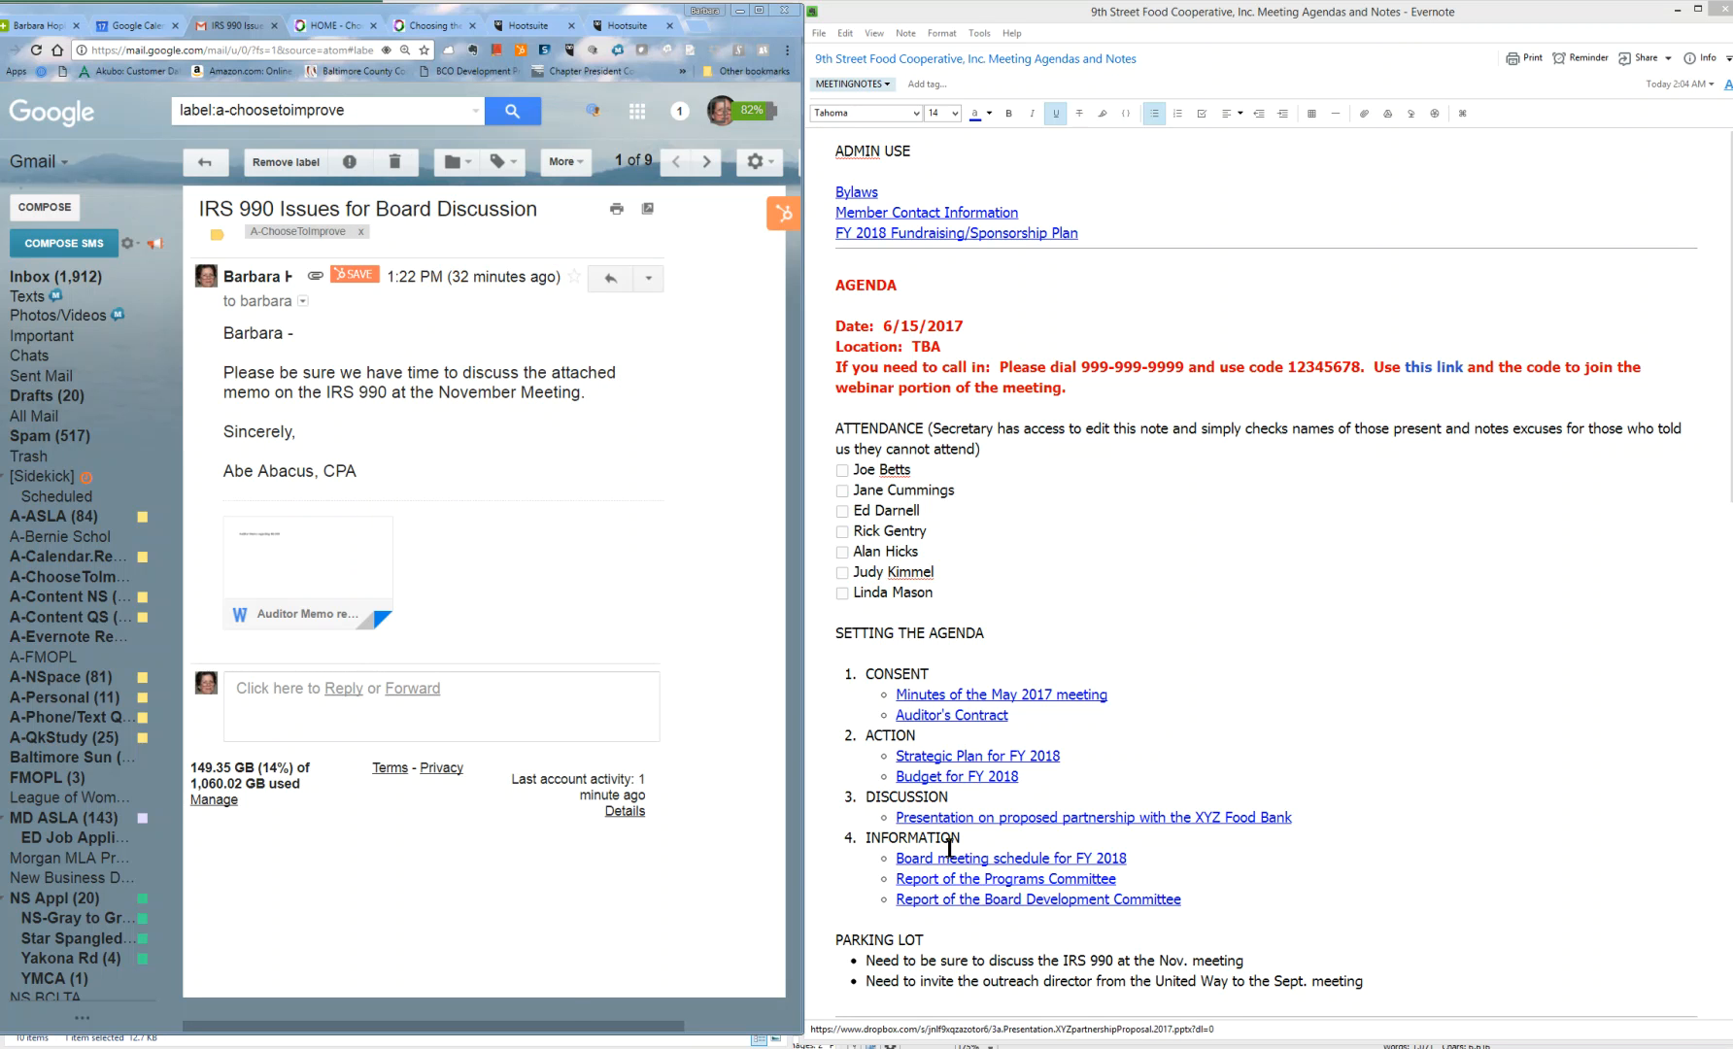
Switch to the main Evernote window, sort the INBOX notebook by update date, and open the clipped IRS 990 note
{"action": "key", "text": "alt+Tab"}
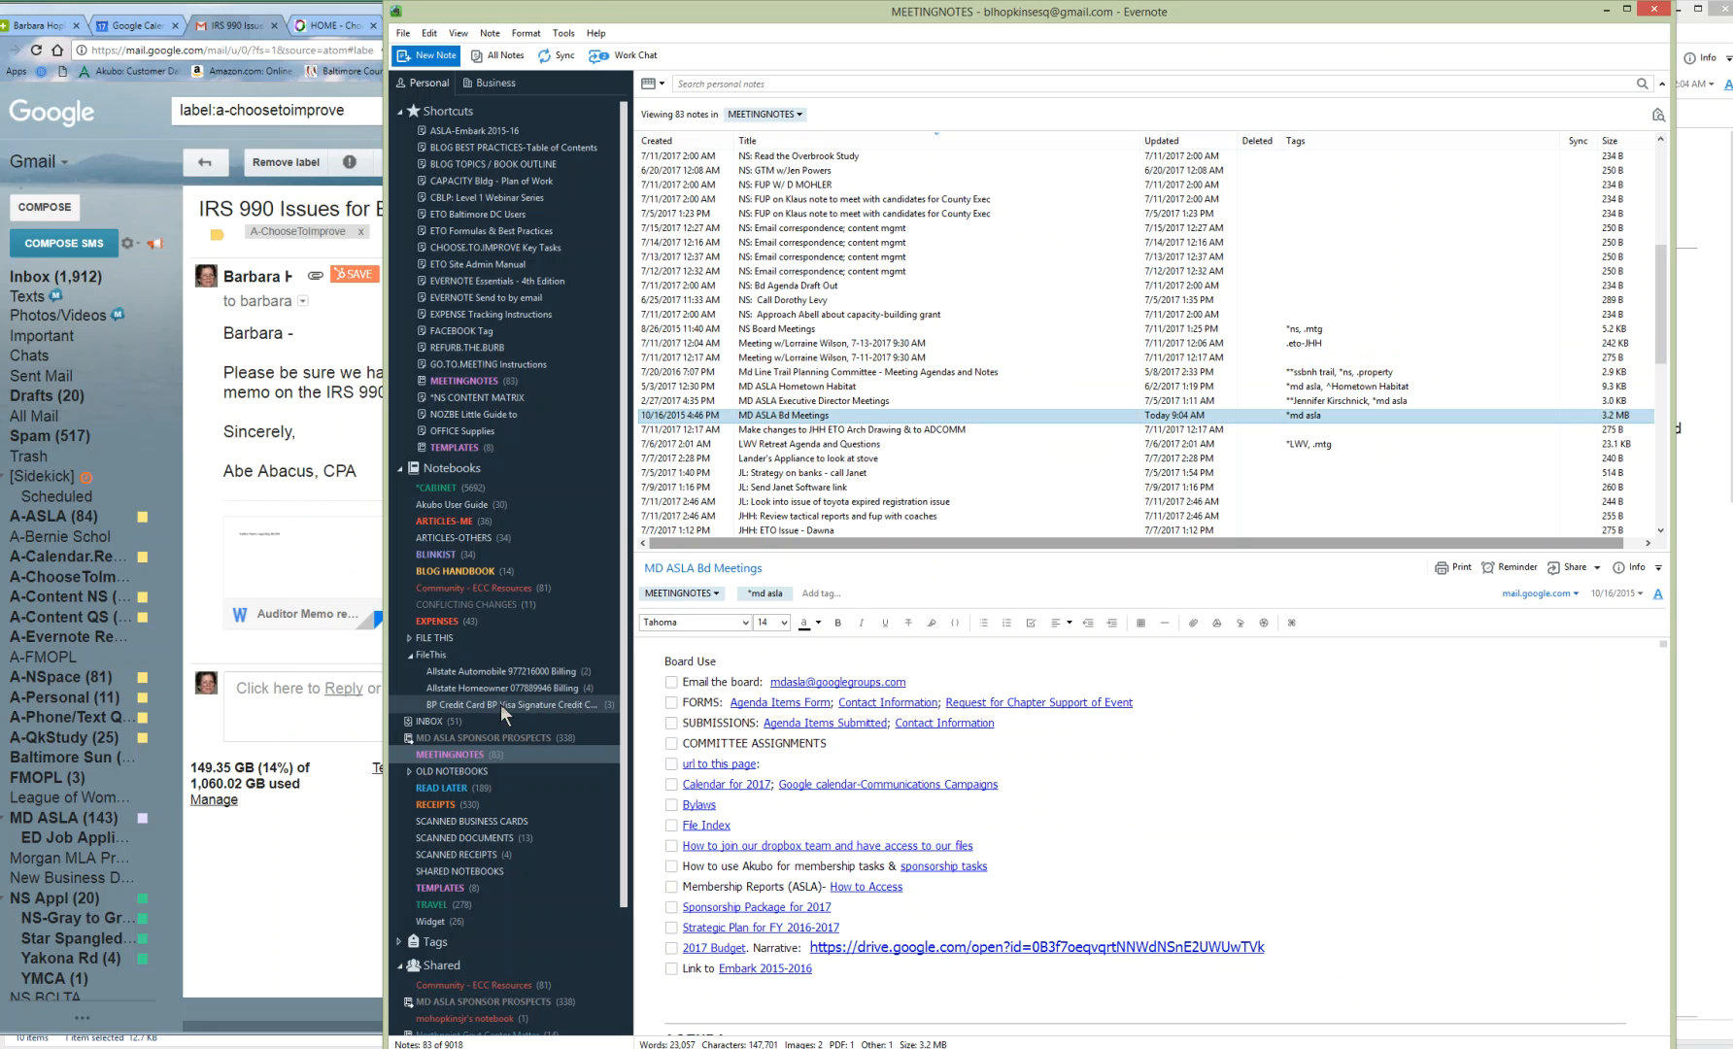
{"action": "left_click", "coordinate": [441, 722]}
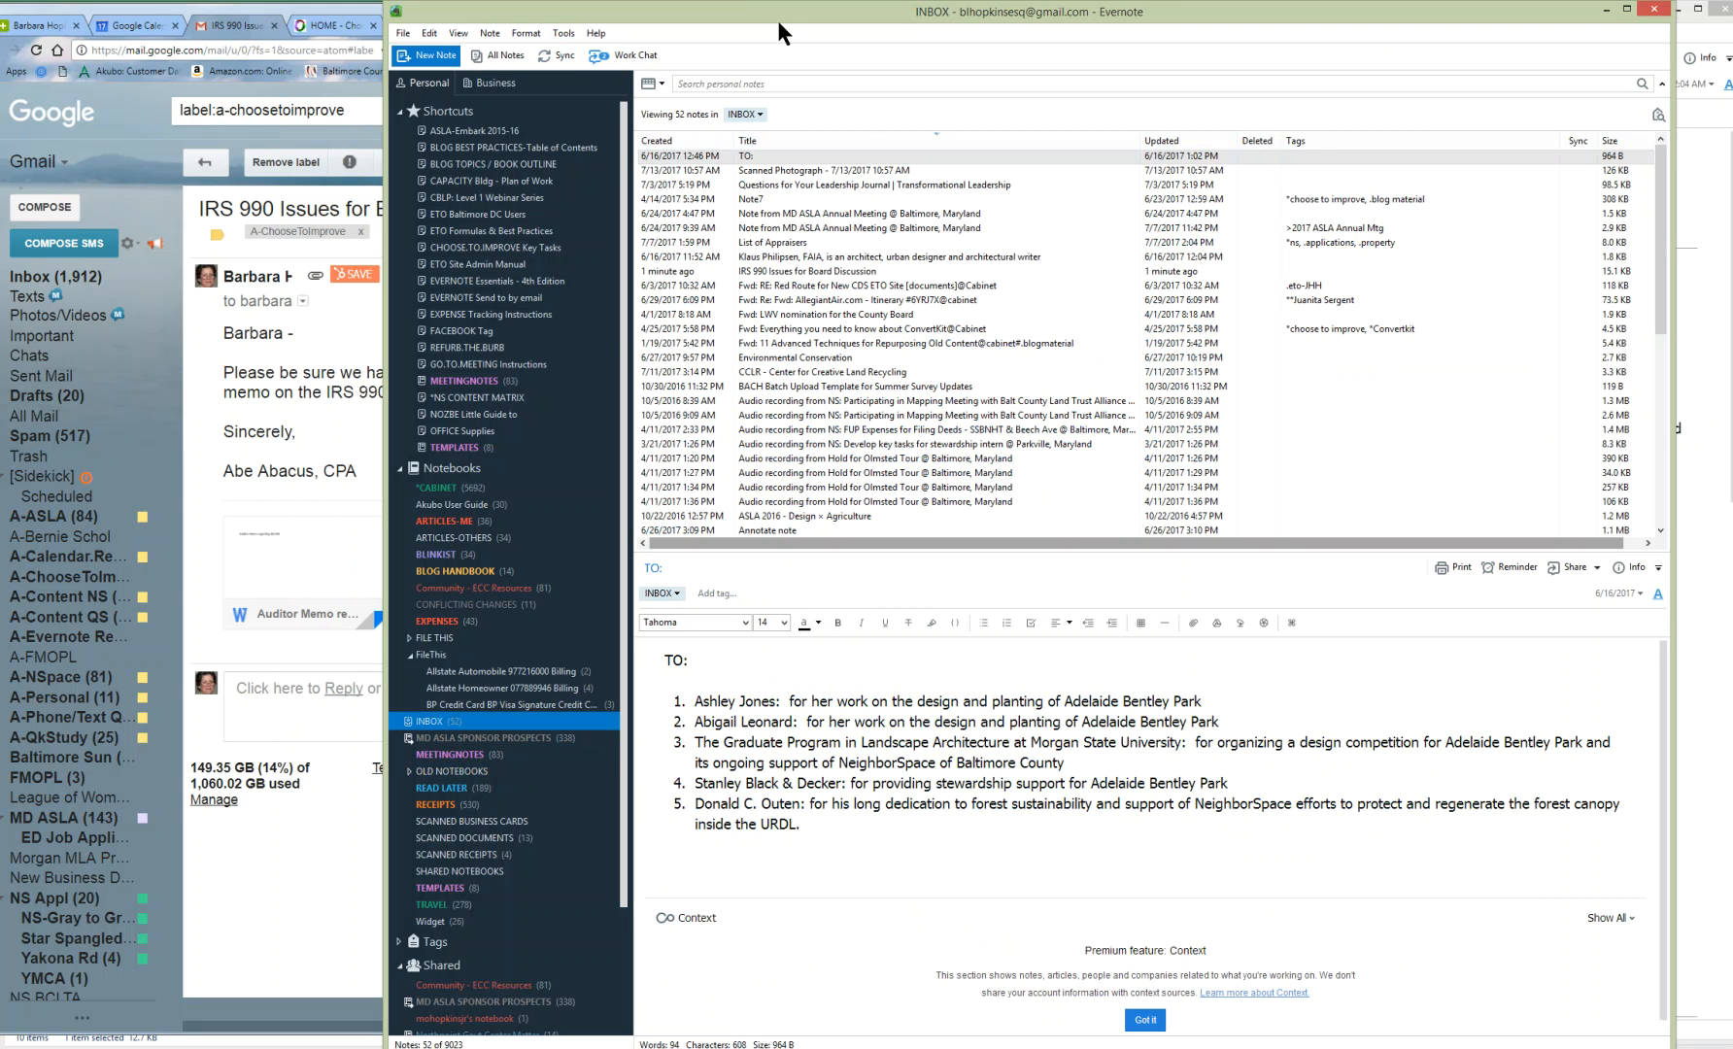
{"action": "left_click", "coordinate": [1183, 144]}
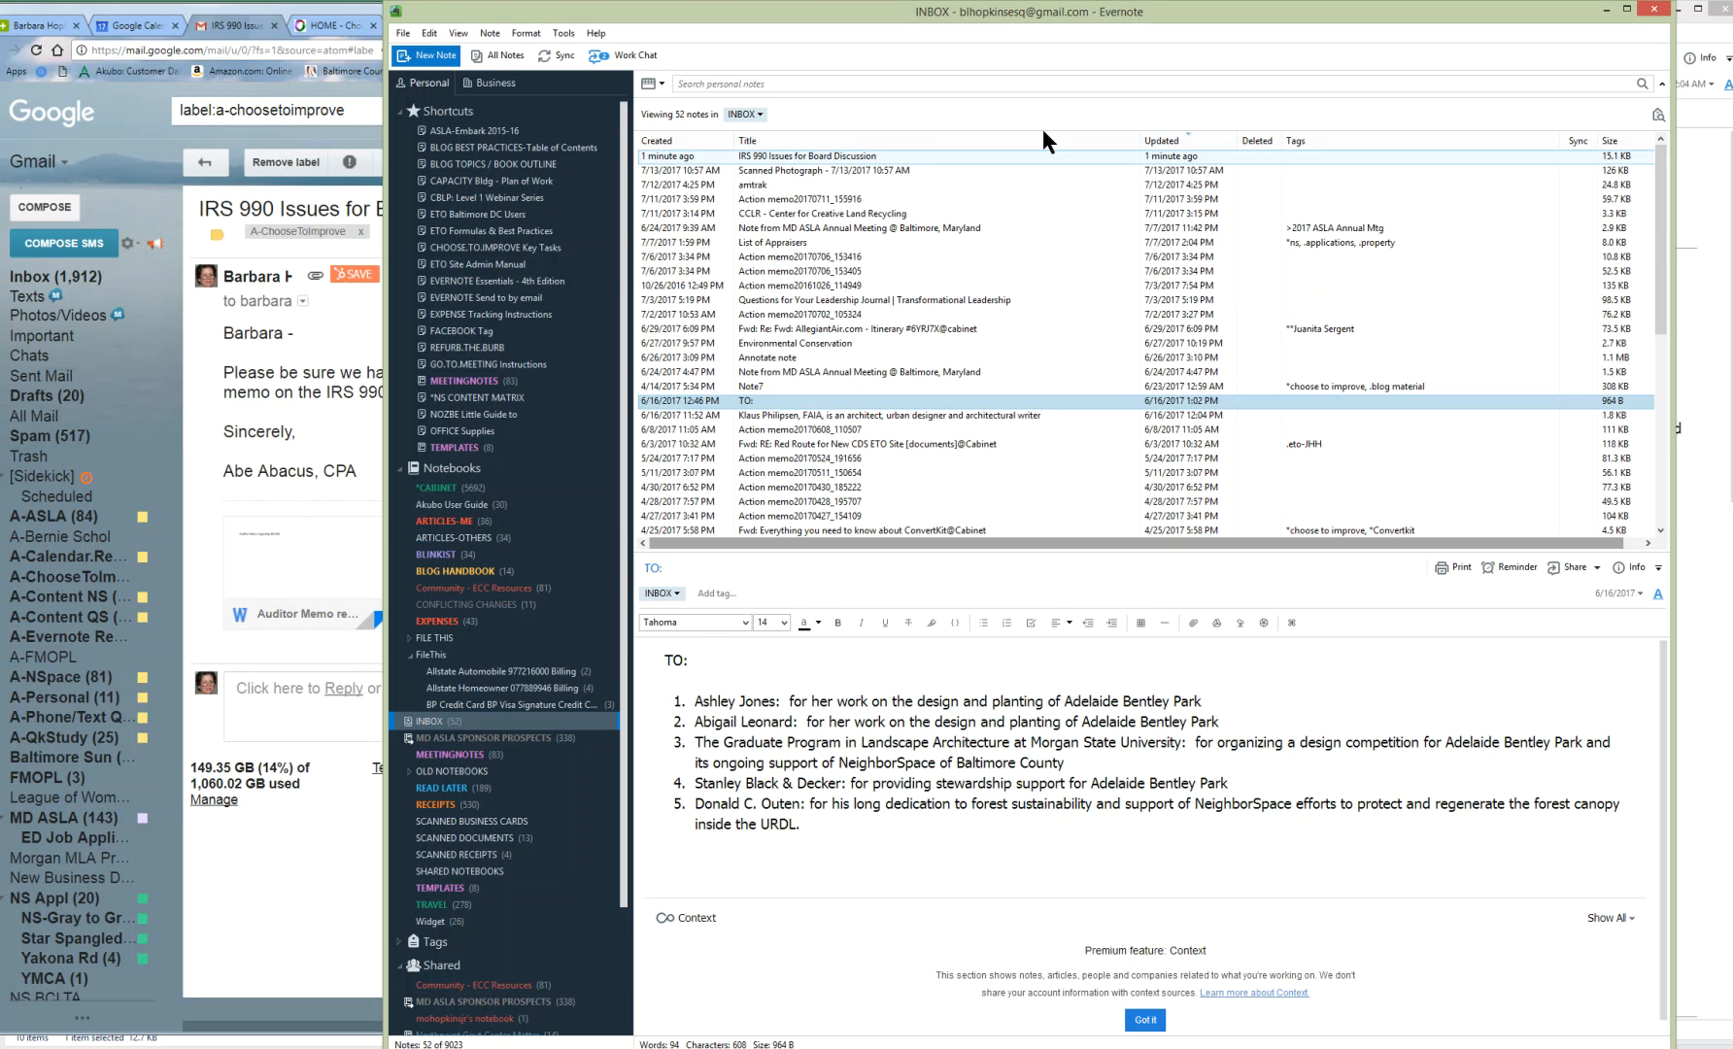
{"action": "left_click", "coordinate": [932, 155]}
{"action": "double_click", "coordinate": [931, 155]}
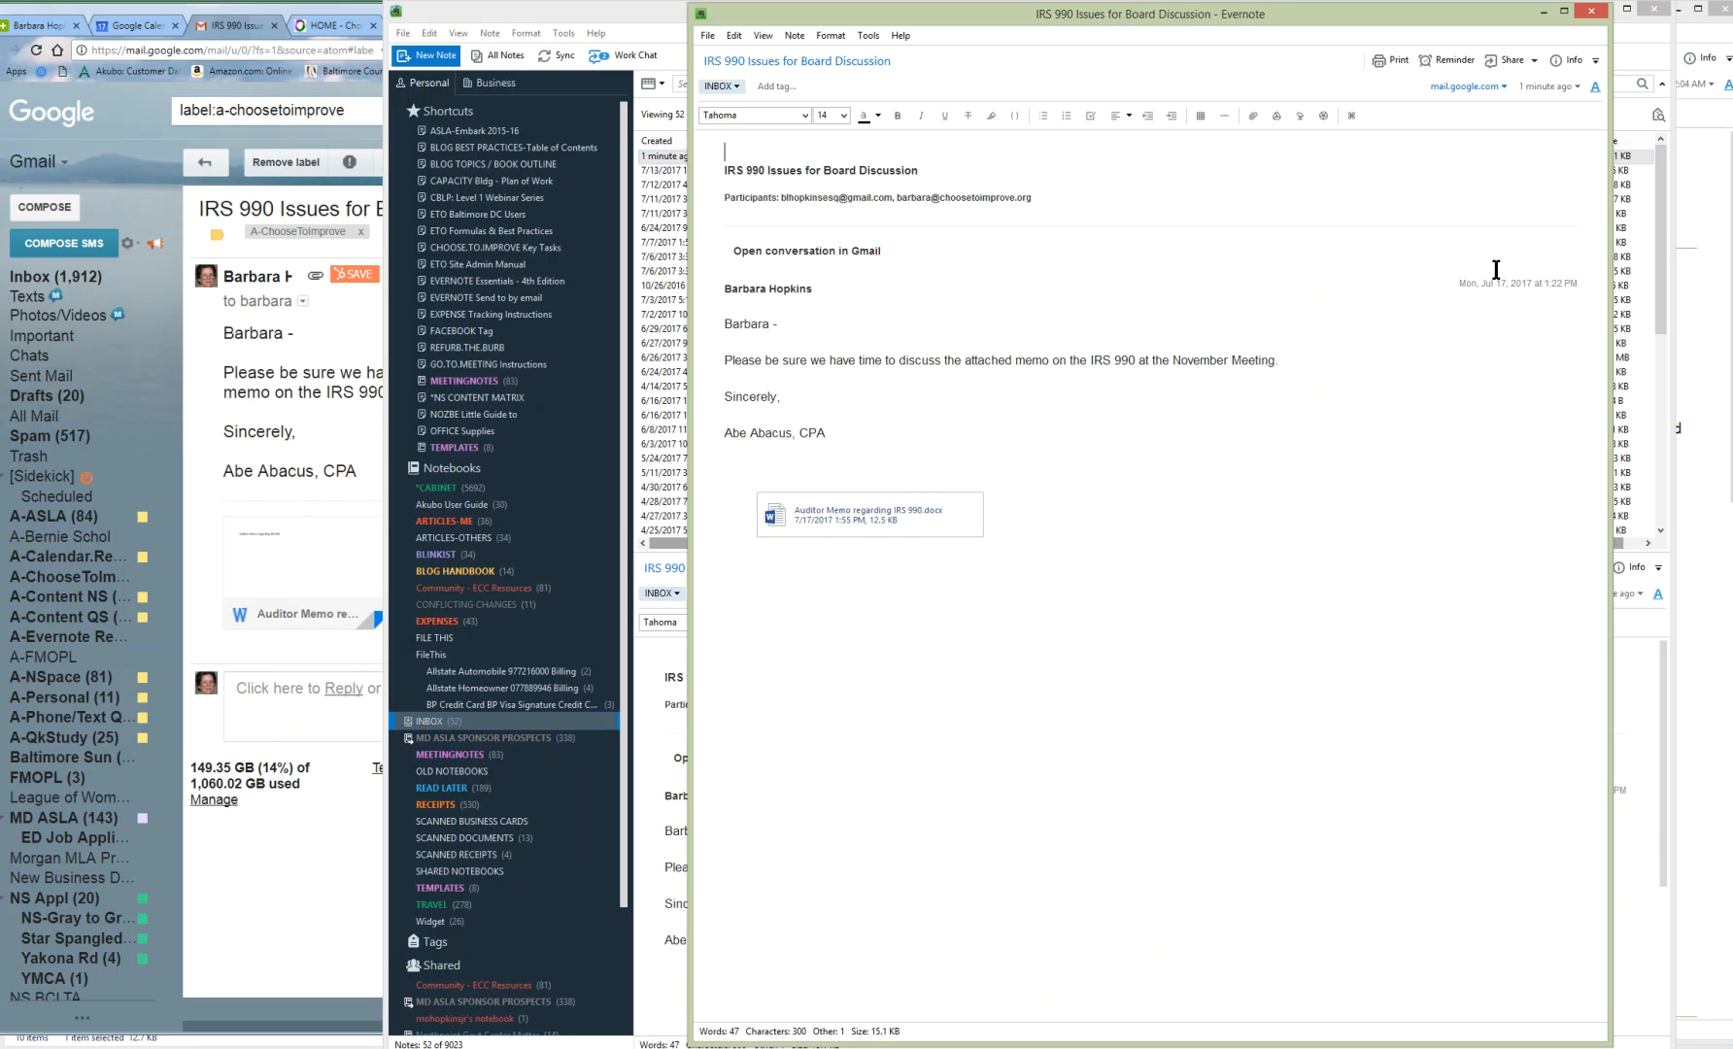
Turn on the shareable link for the IRS 990 note and copy it, returning to the meeting agenda note
{"action": "left_click", "coordinate": [1534, 61]}
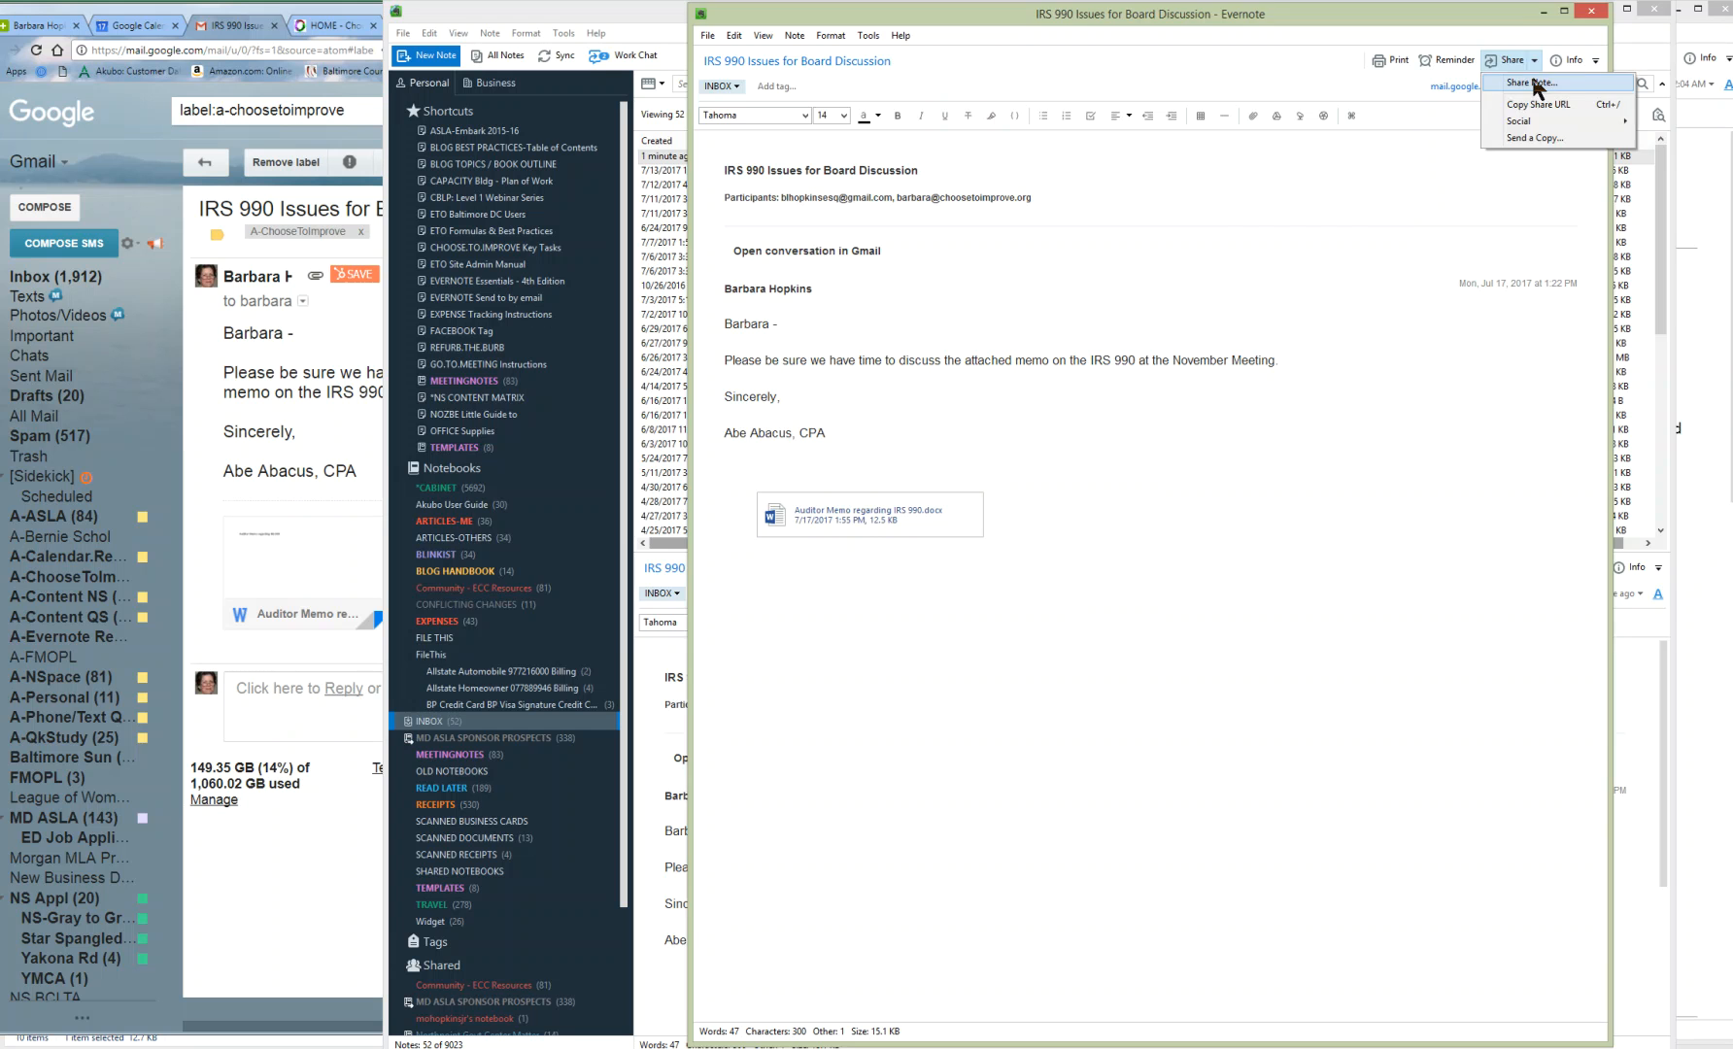
{"action": "left_click", "coordinate": [1535, 83]}
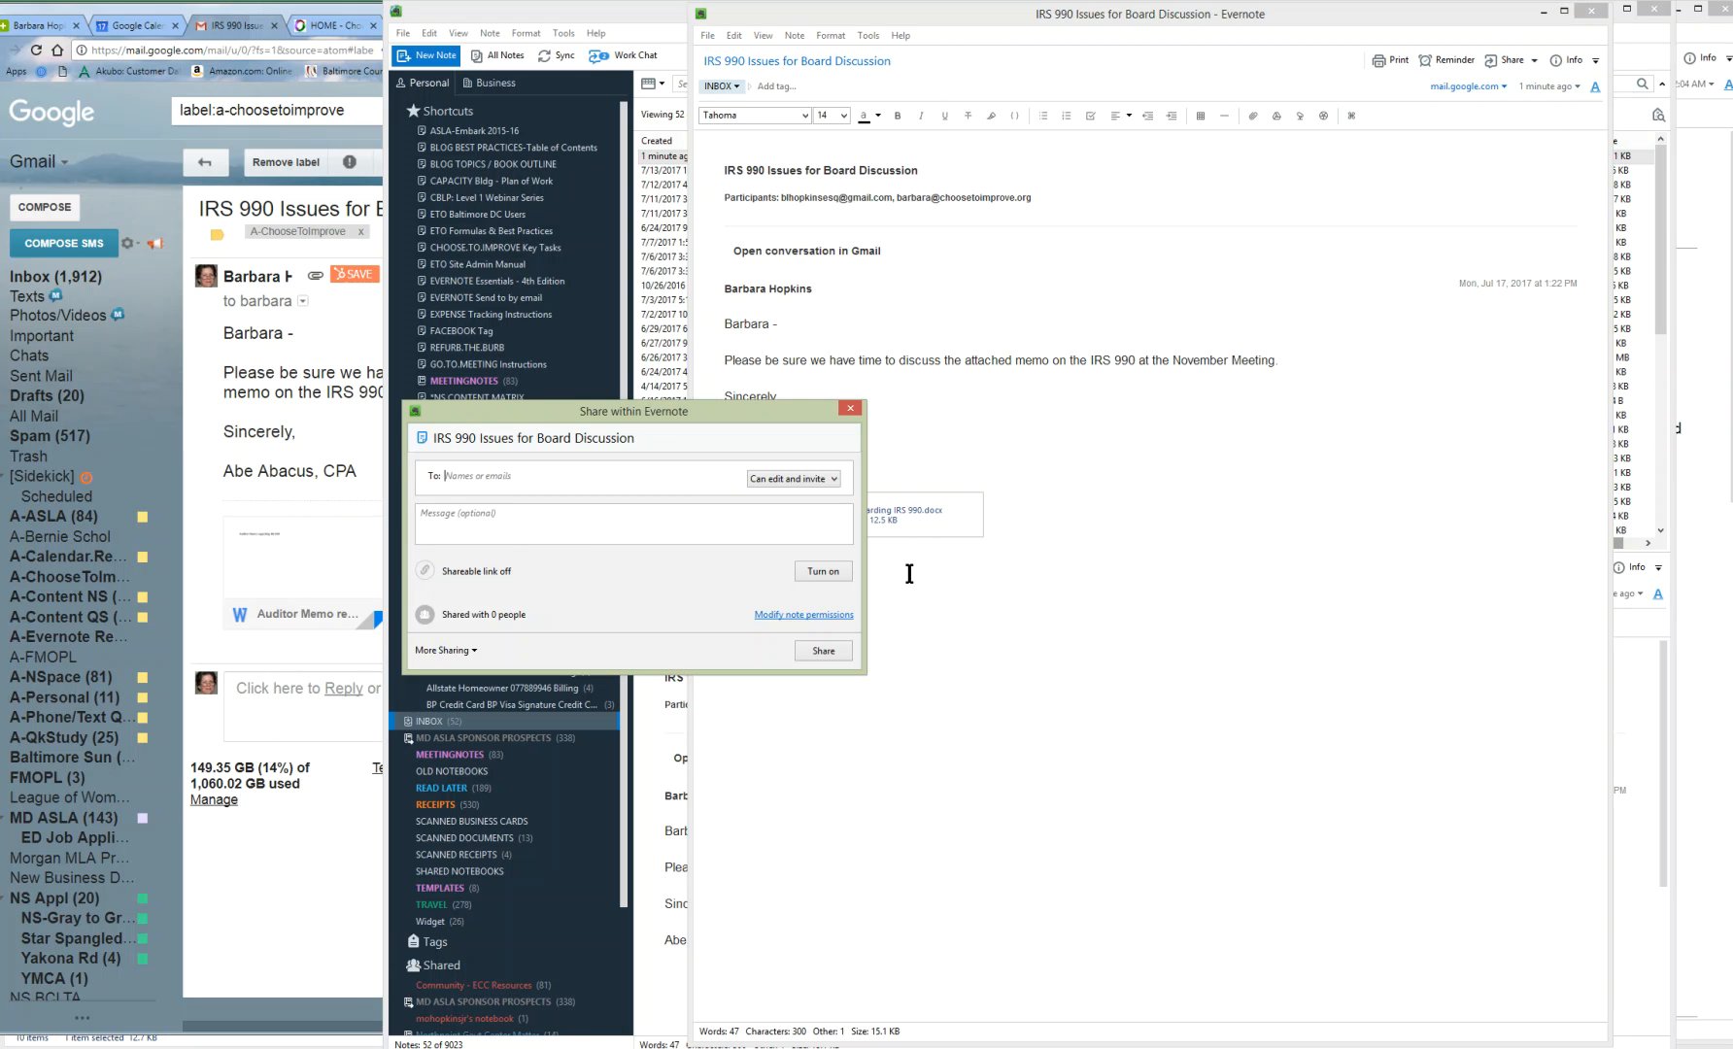
{"action": "left_click", "coordinate": [821, 570]}
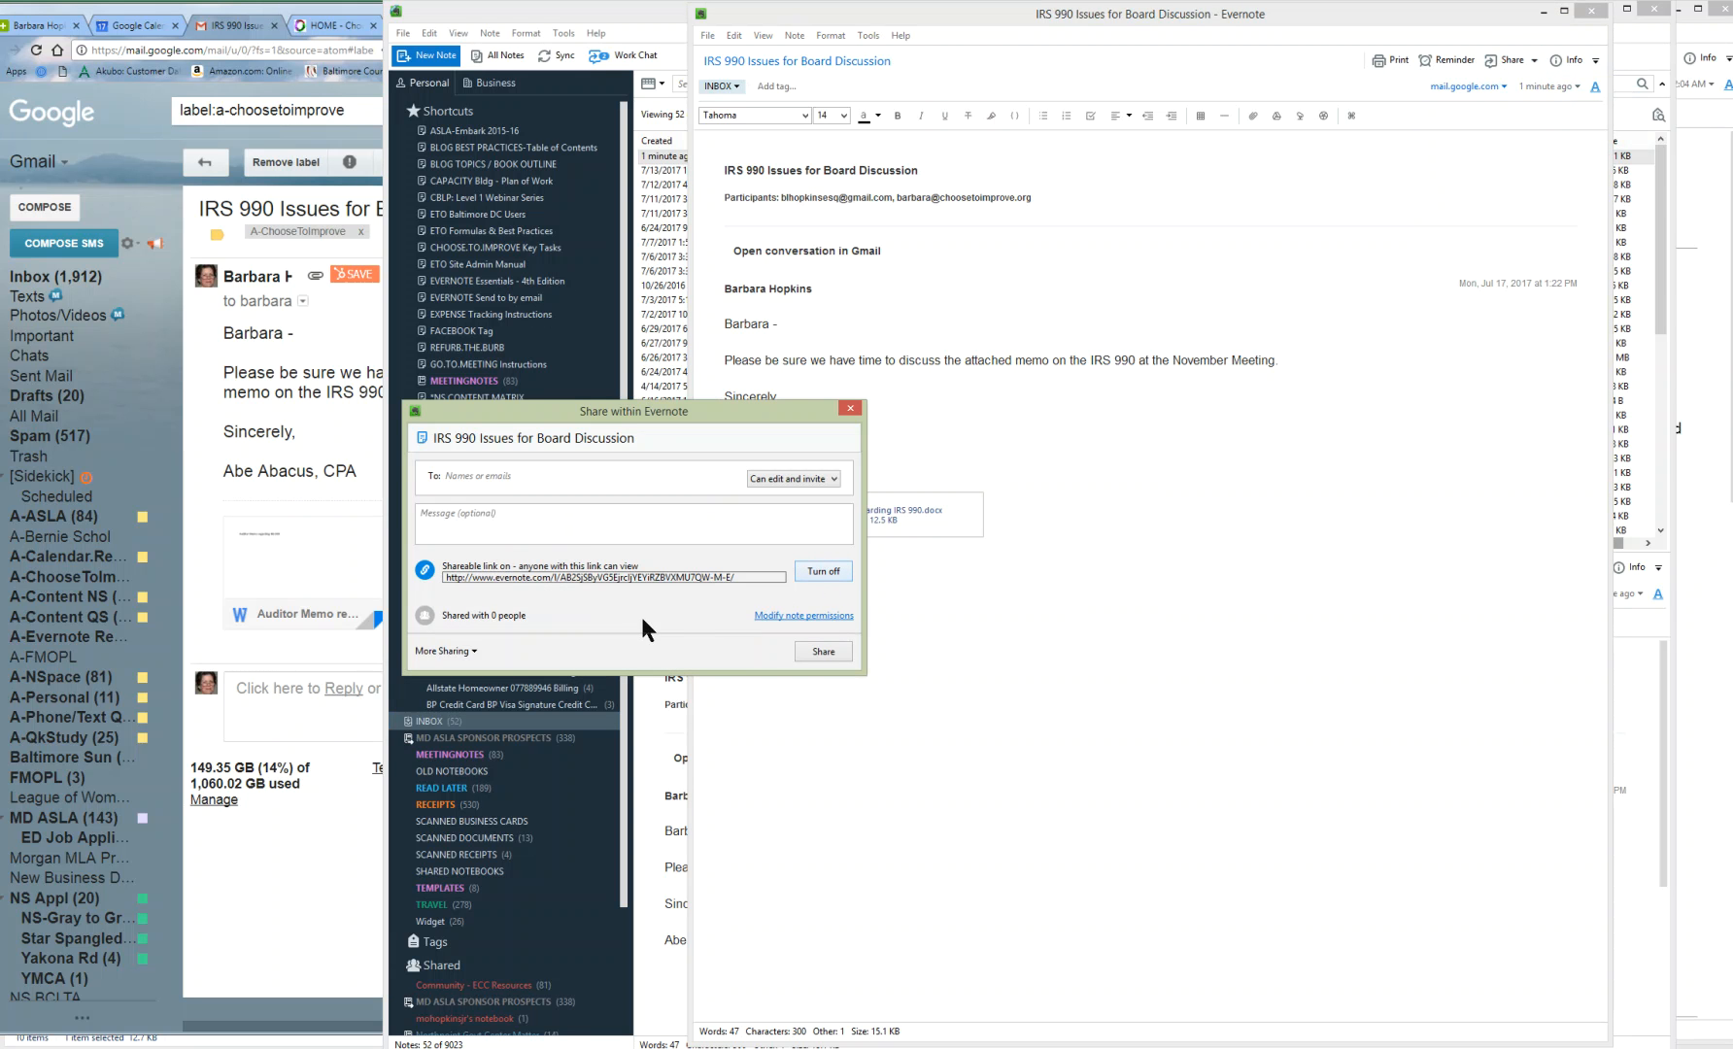
{"action": "left_click", "coordinate": [452, 651]}
{"action": "left_click", "coordinate": [465, 686]}
{"action": "left_click", "coordinate": [851, 408]}
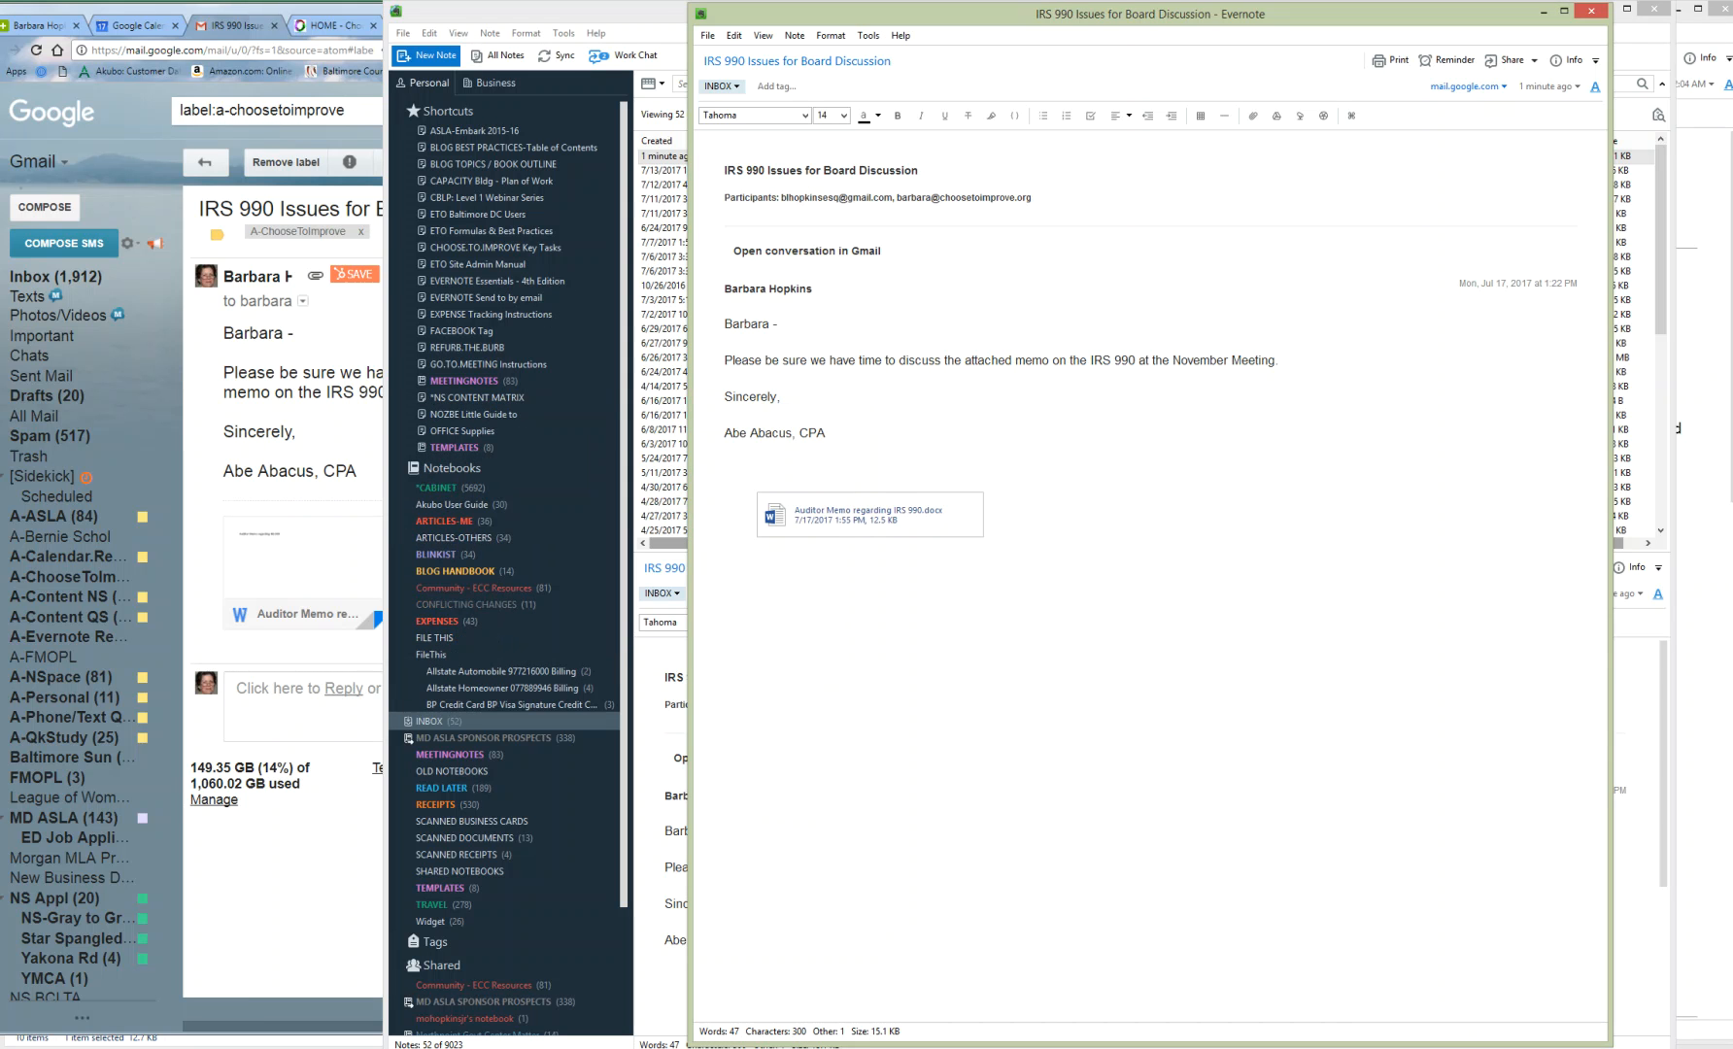
{"action": "key", "text": "alt+Tab"}
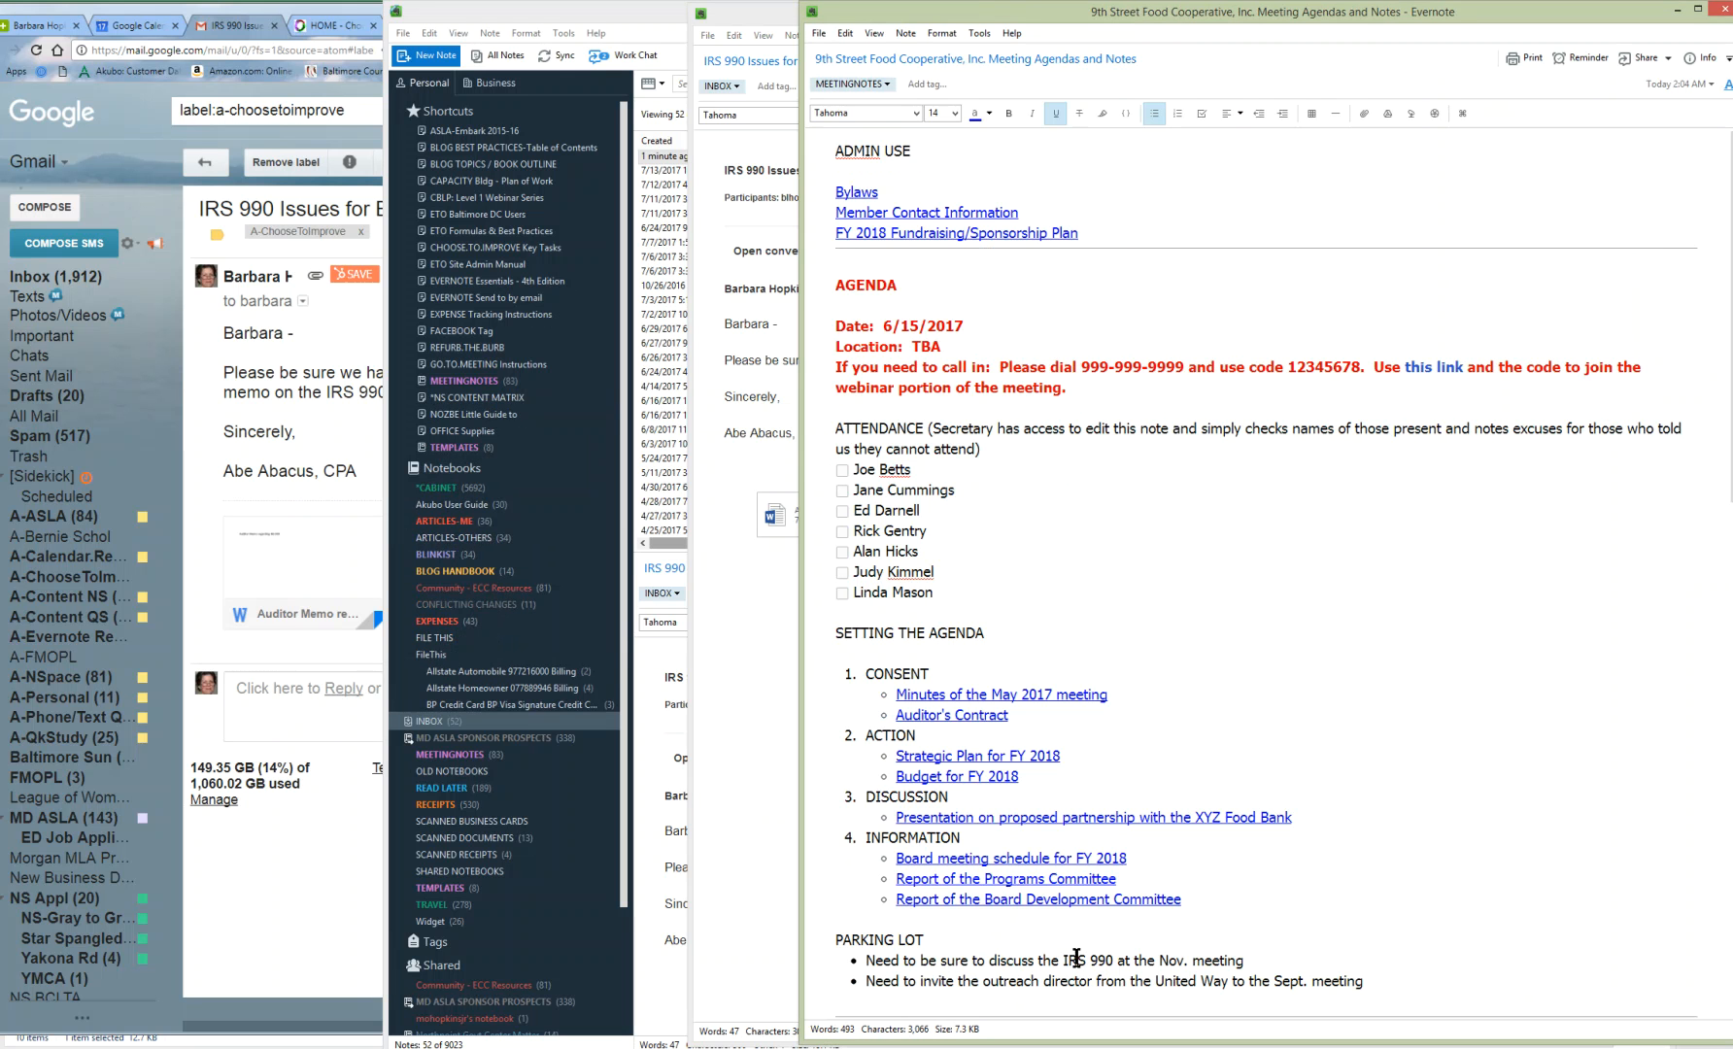
Hyperlink "IRS 990" in the first Parking Lot item to the copied Evernote note address, and test the link by opening it
{"action": "left_click_drag", "start_coordinate": [1061, 960], "coordinate": [1114, 960]}
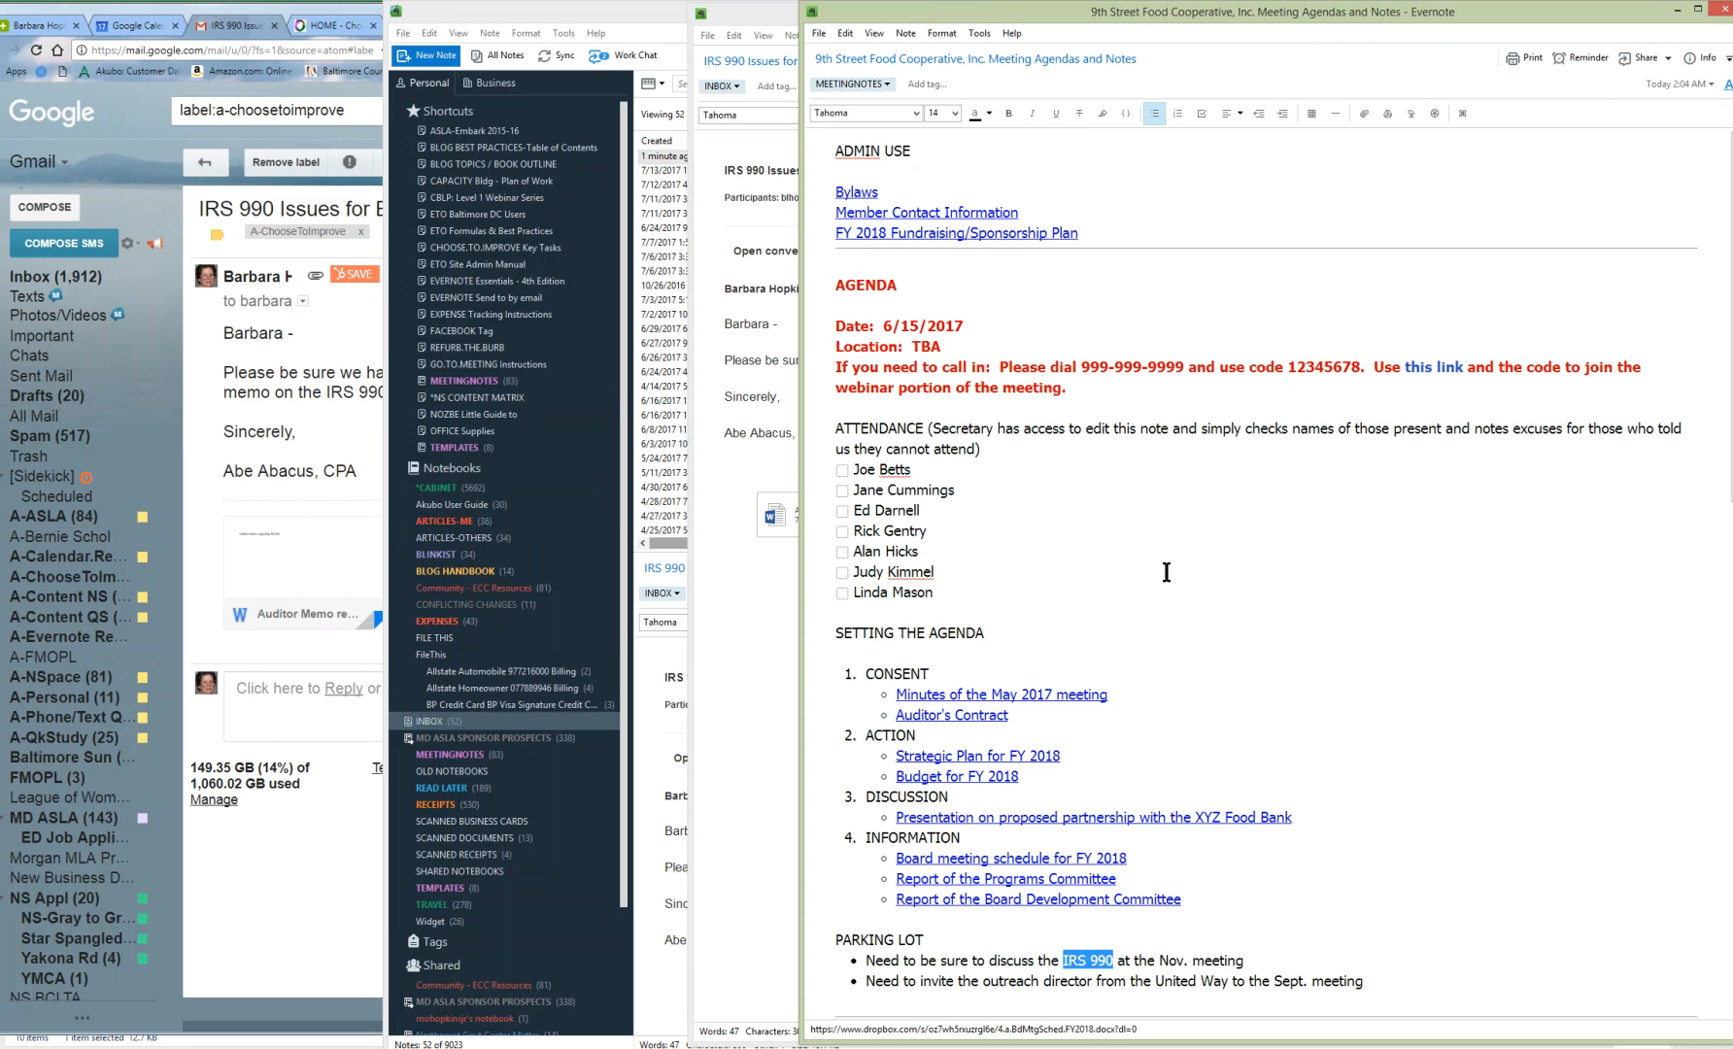
{"action": "left_click", "coordinate": [941, 33]}
{"action": "mouse_move", "coordinate": [962, 163]}
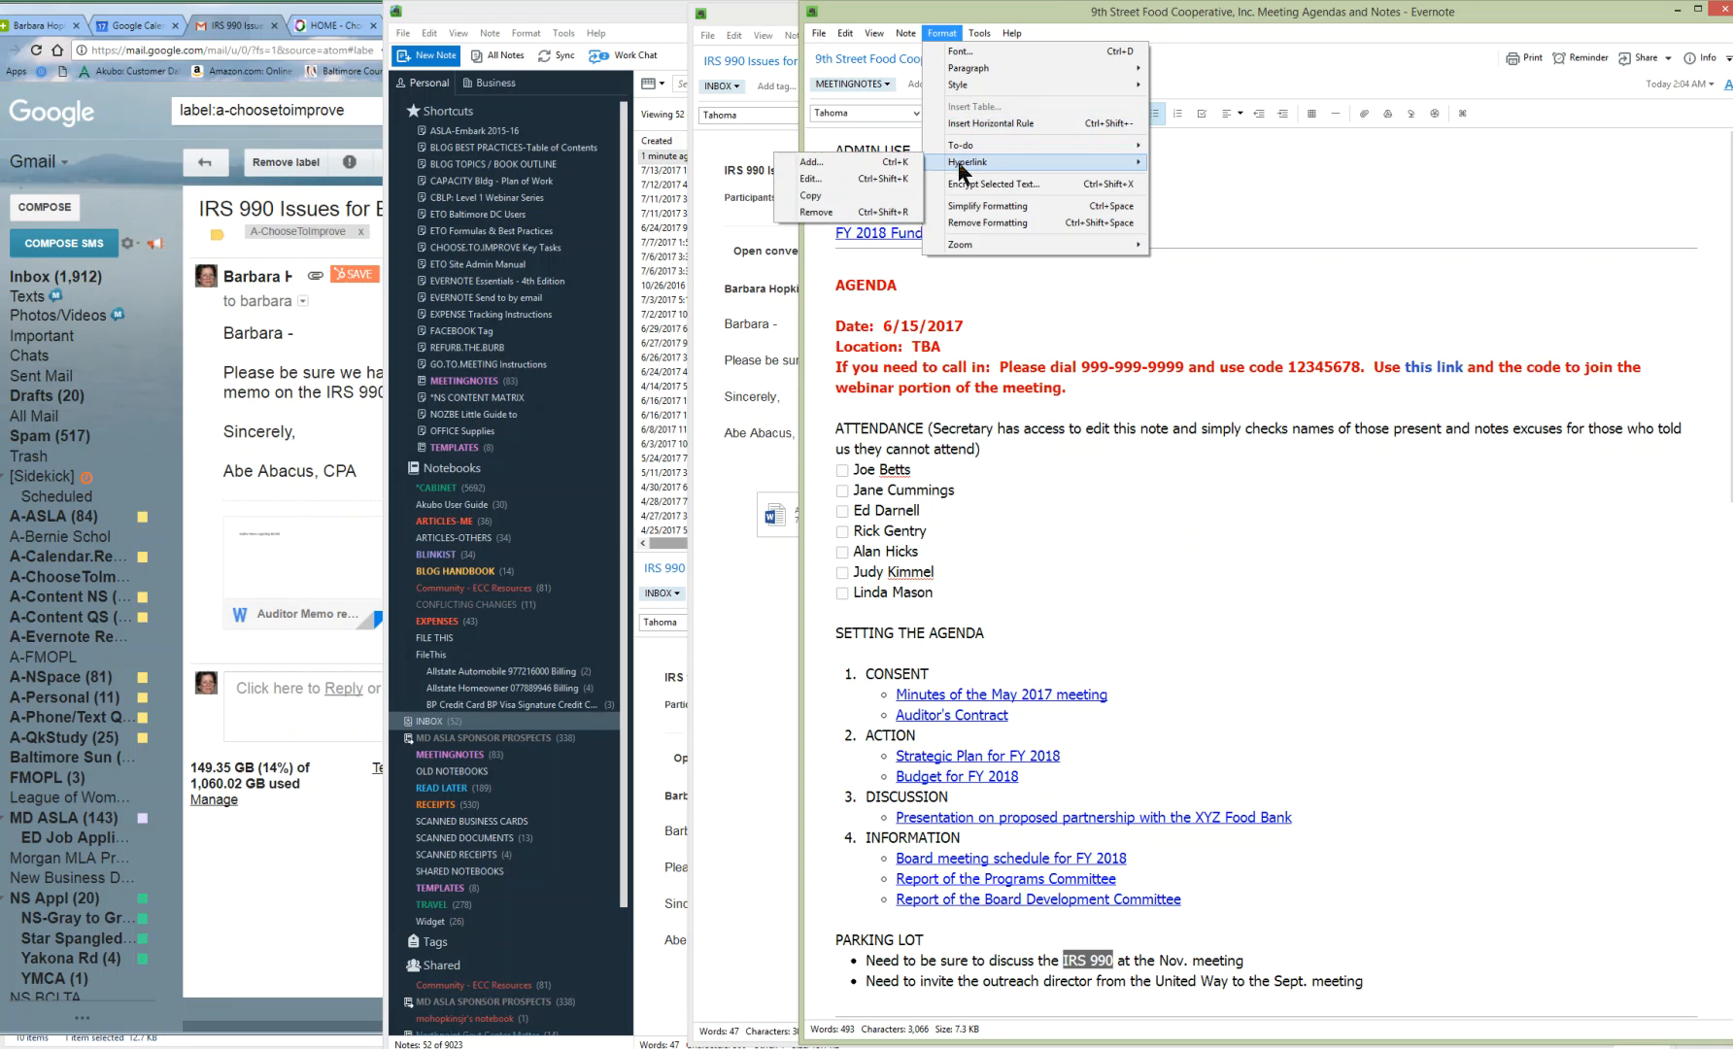
{"action": "left_click", "coordinate": [903, 163]}
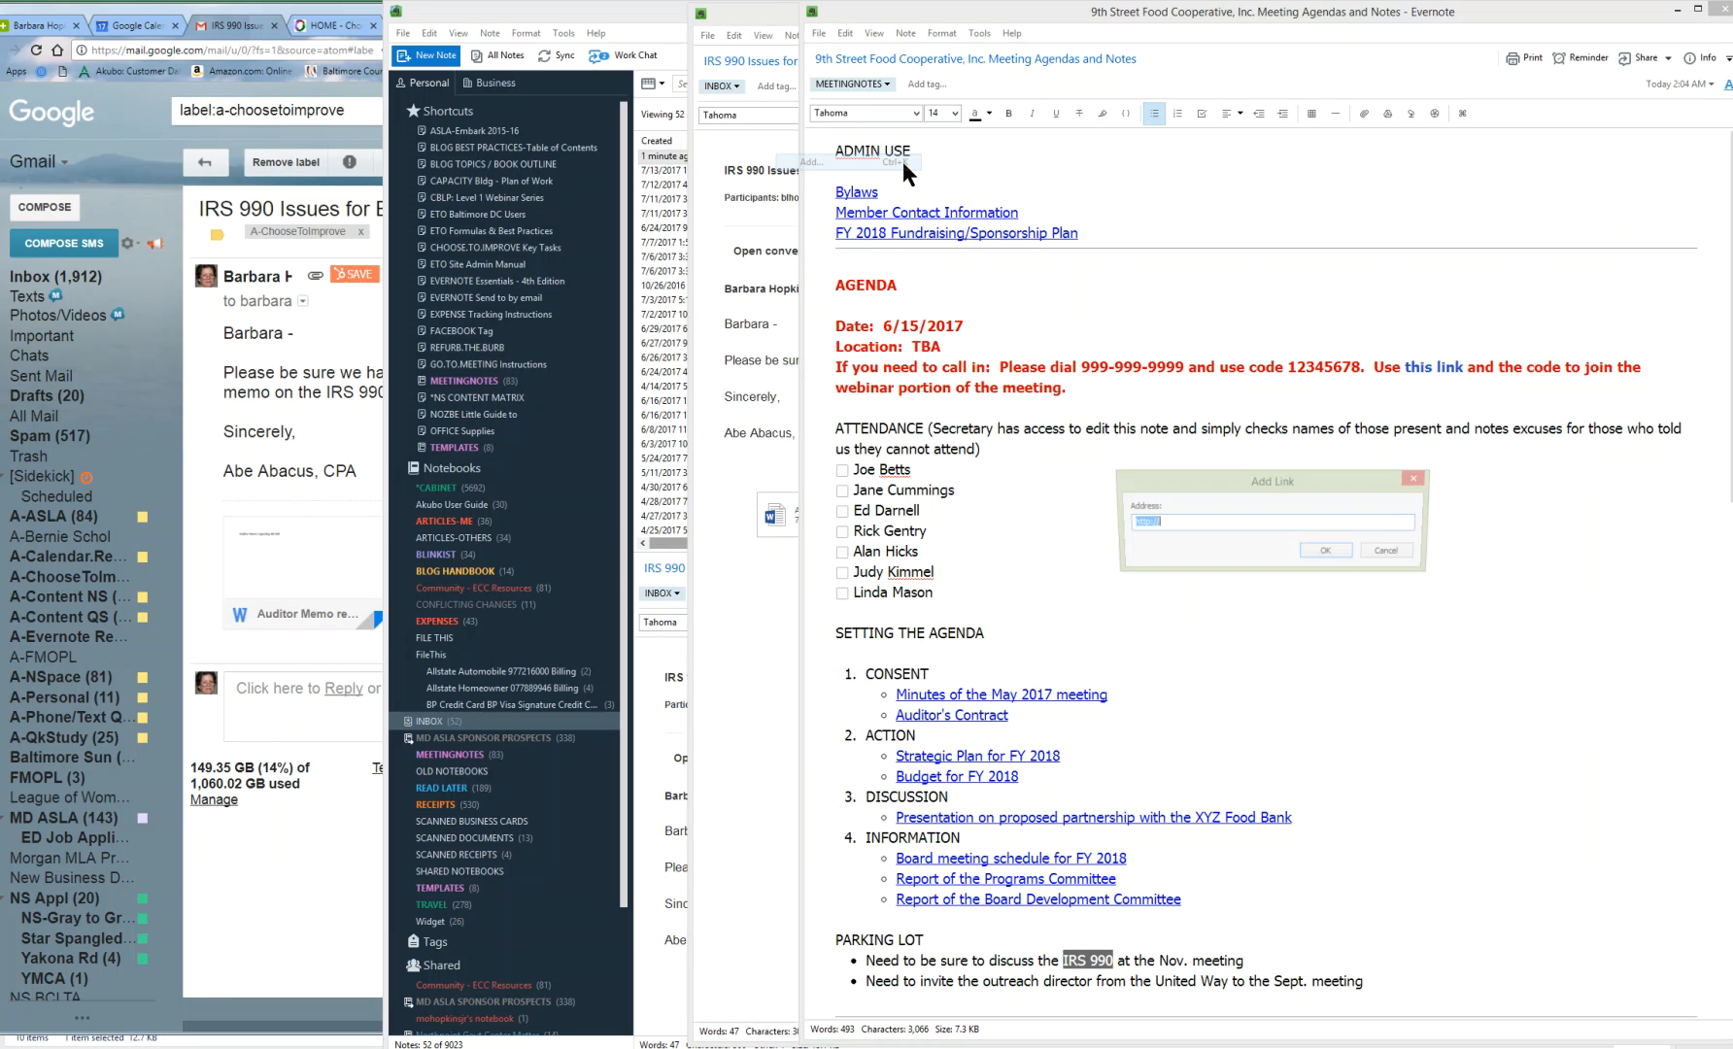
{"action": "left_click", "coordinate": [1192, 524]}
{"action": "key", "text": "BackSpace"}
{"action": "key", "text": "BackSpace"}
{"action": "key", "text": "BackSpace"}
{"action": "key", "text": "BackSpace"}
{"action": "key", "text": "BackSpace"}
{"action": "key", "text": "BackSpace"}
{"action": "key", "text": "BackSpace"}
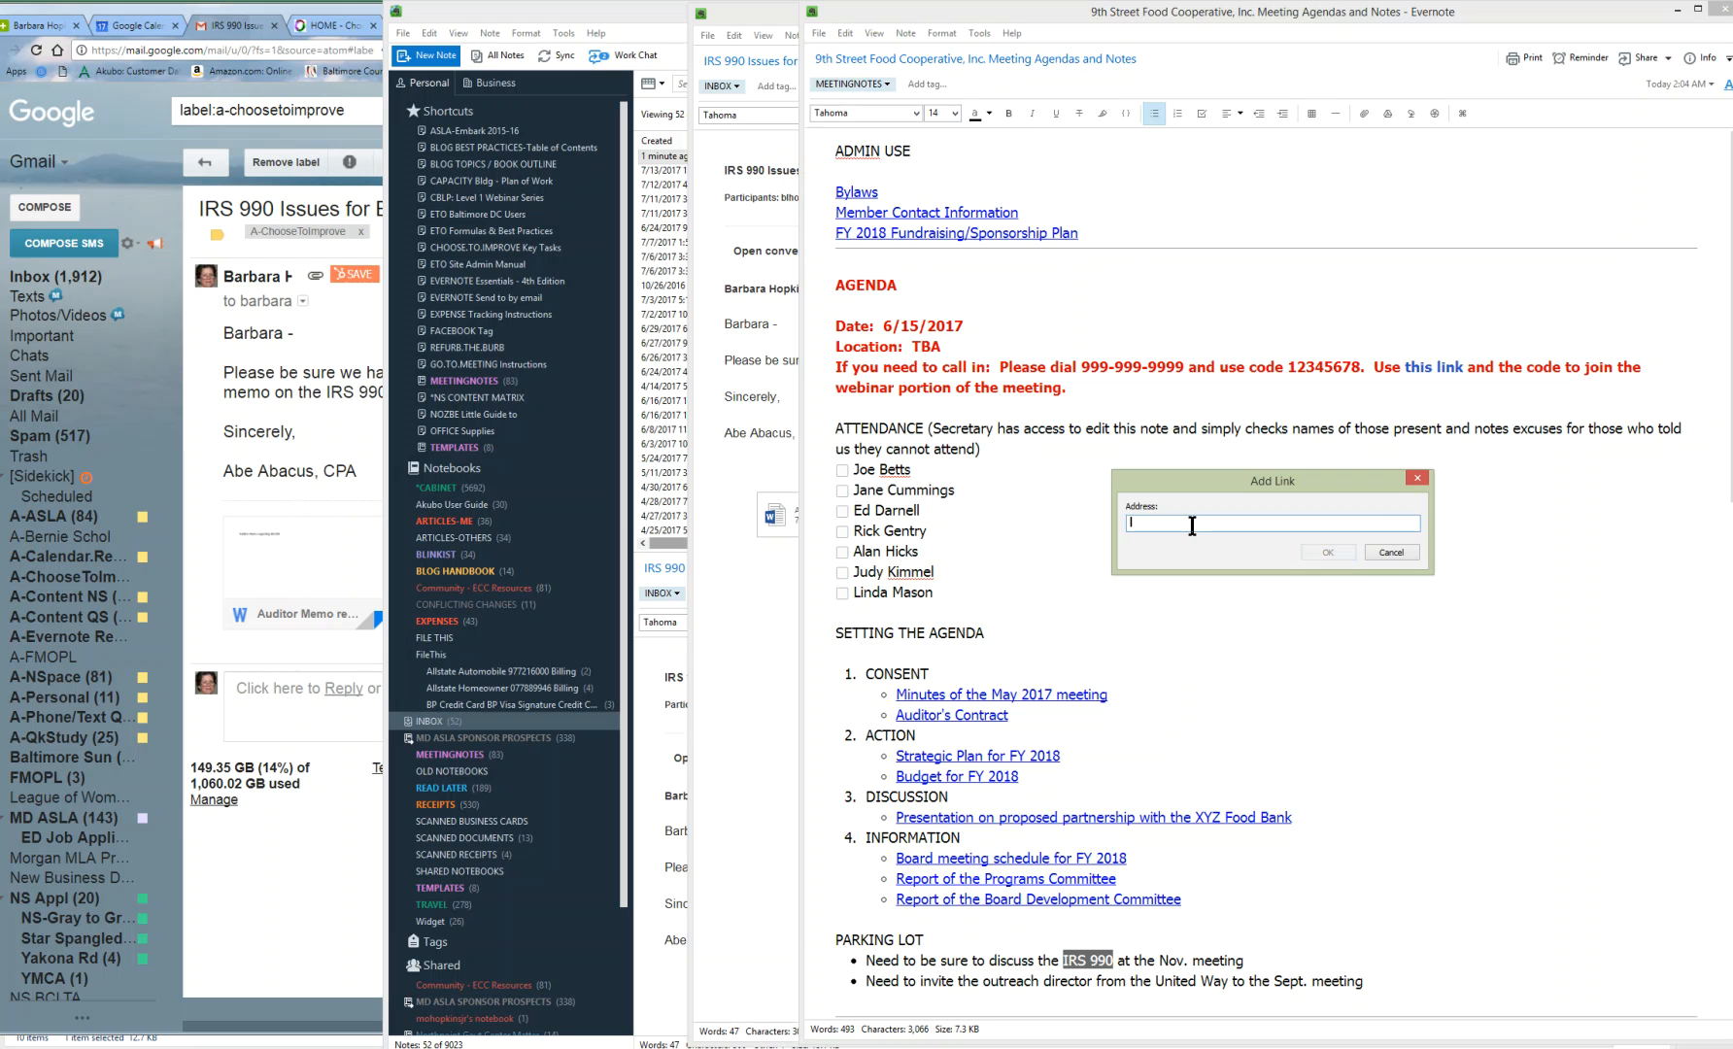
{"action": "key", "text": "ctrl+v"}
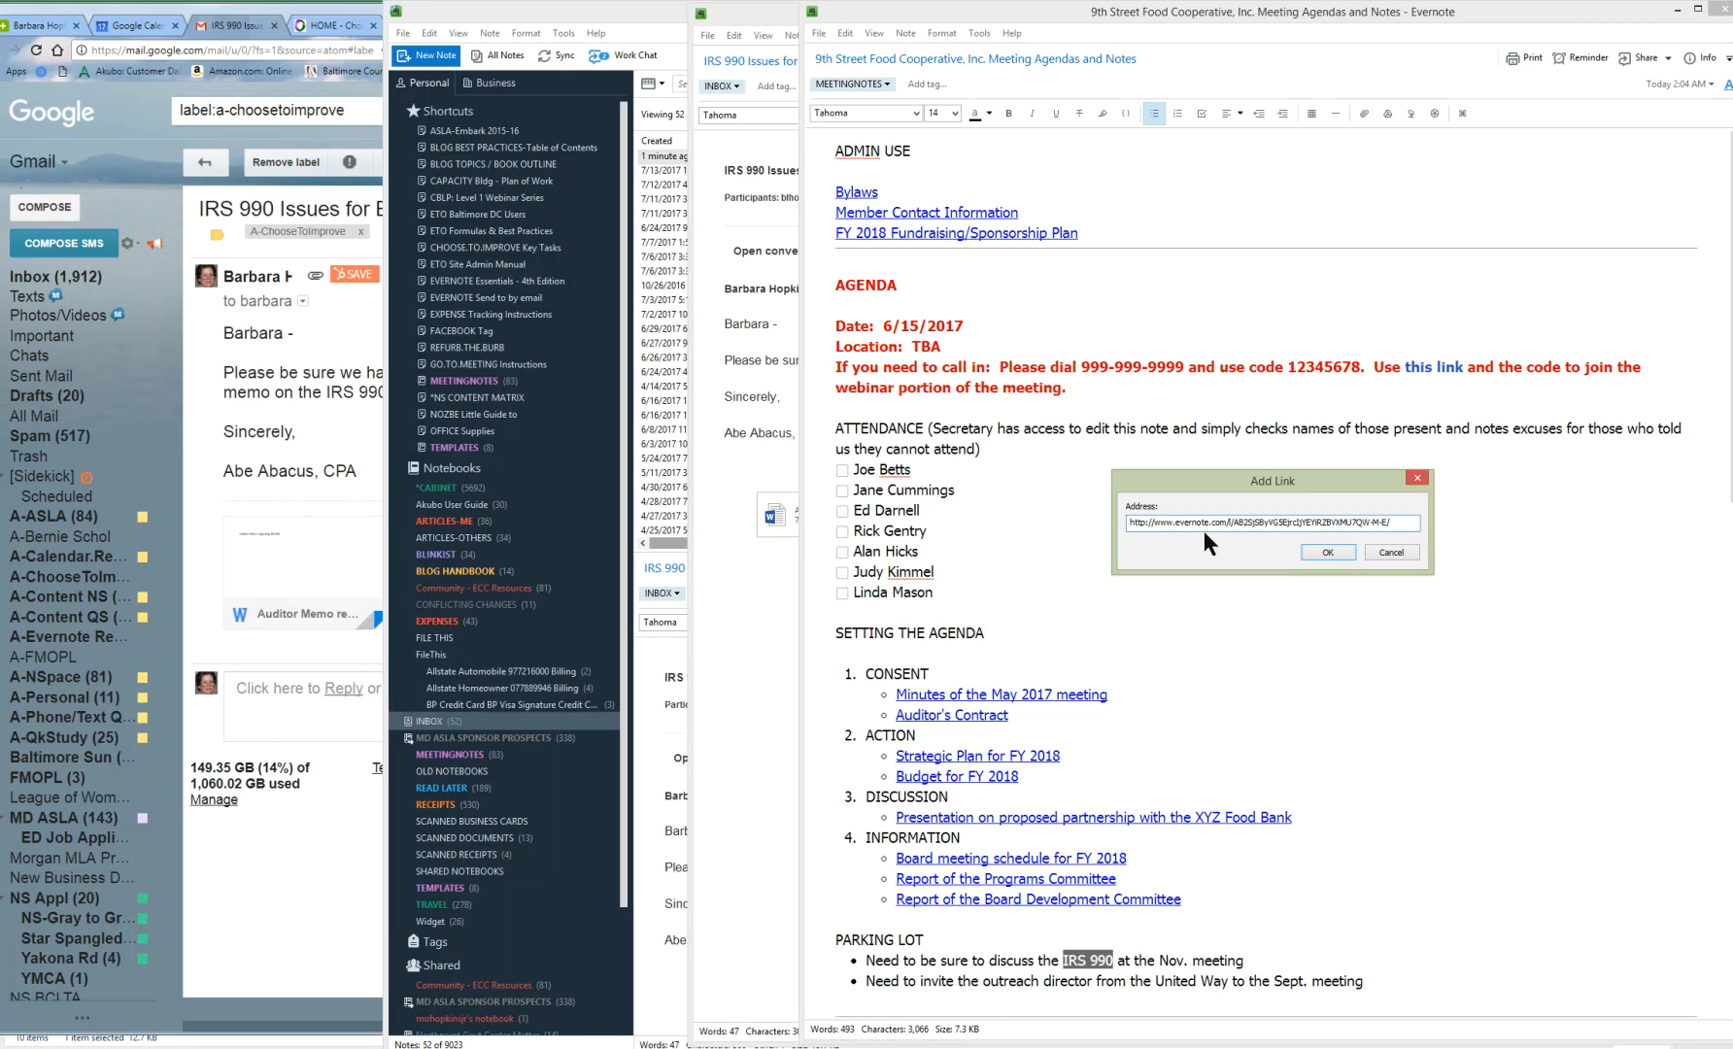
{"action": "left_click", "coordinate": [1309, 553]}
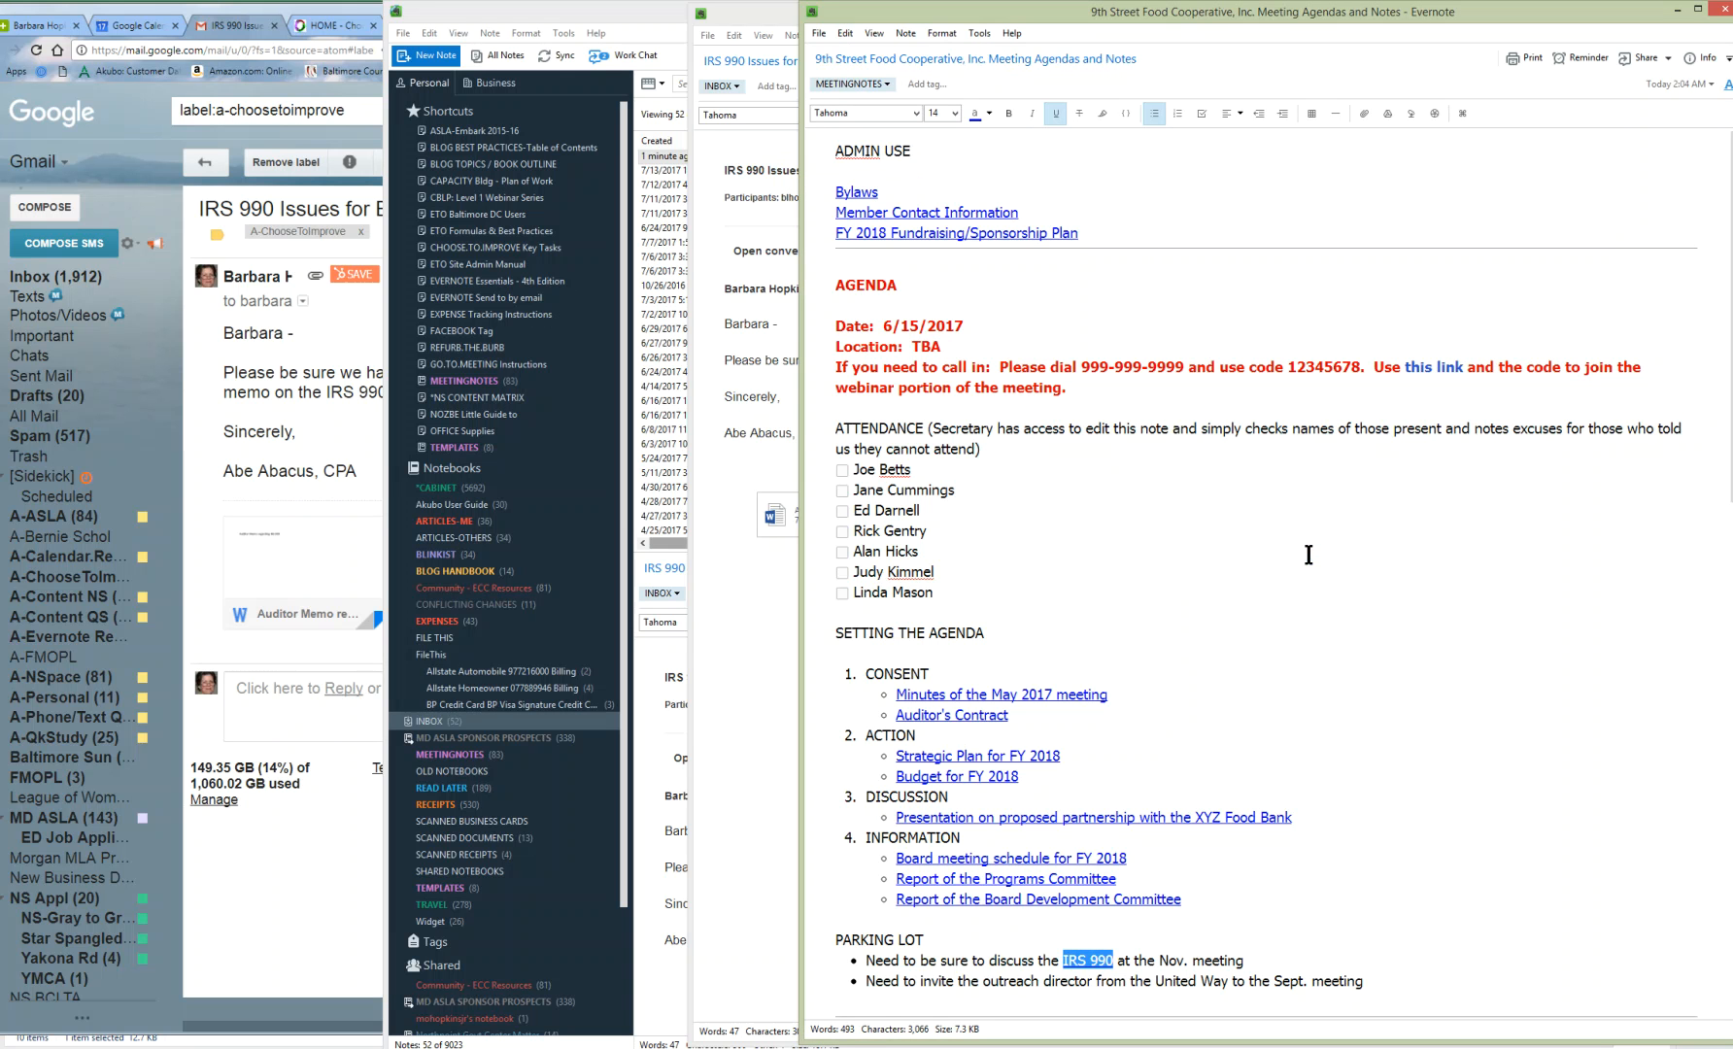
{"action": "left_click", "coordinate": [1329, 654]}
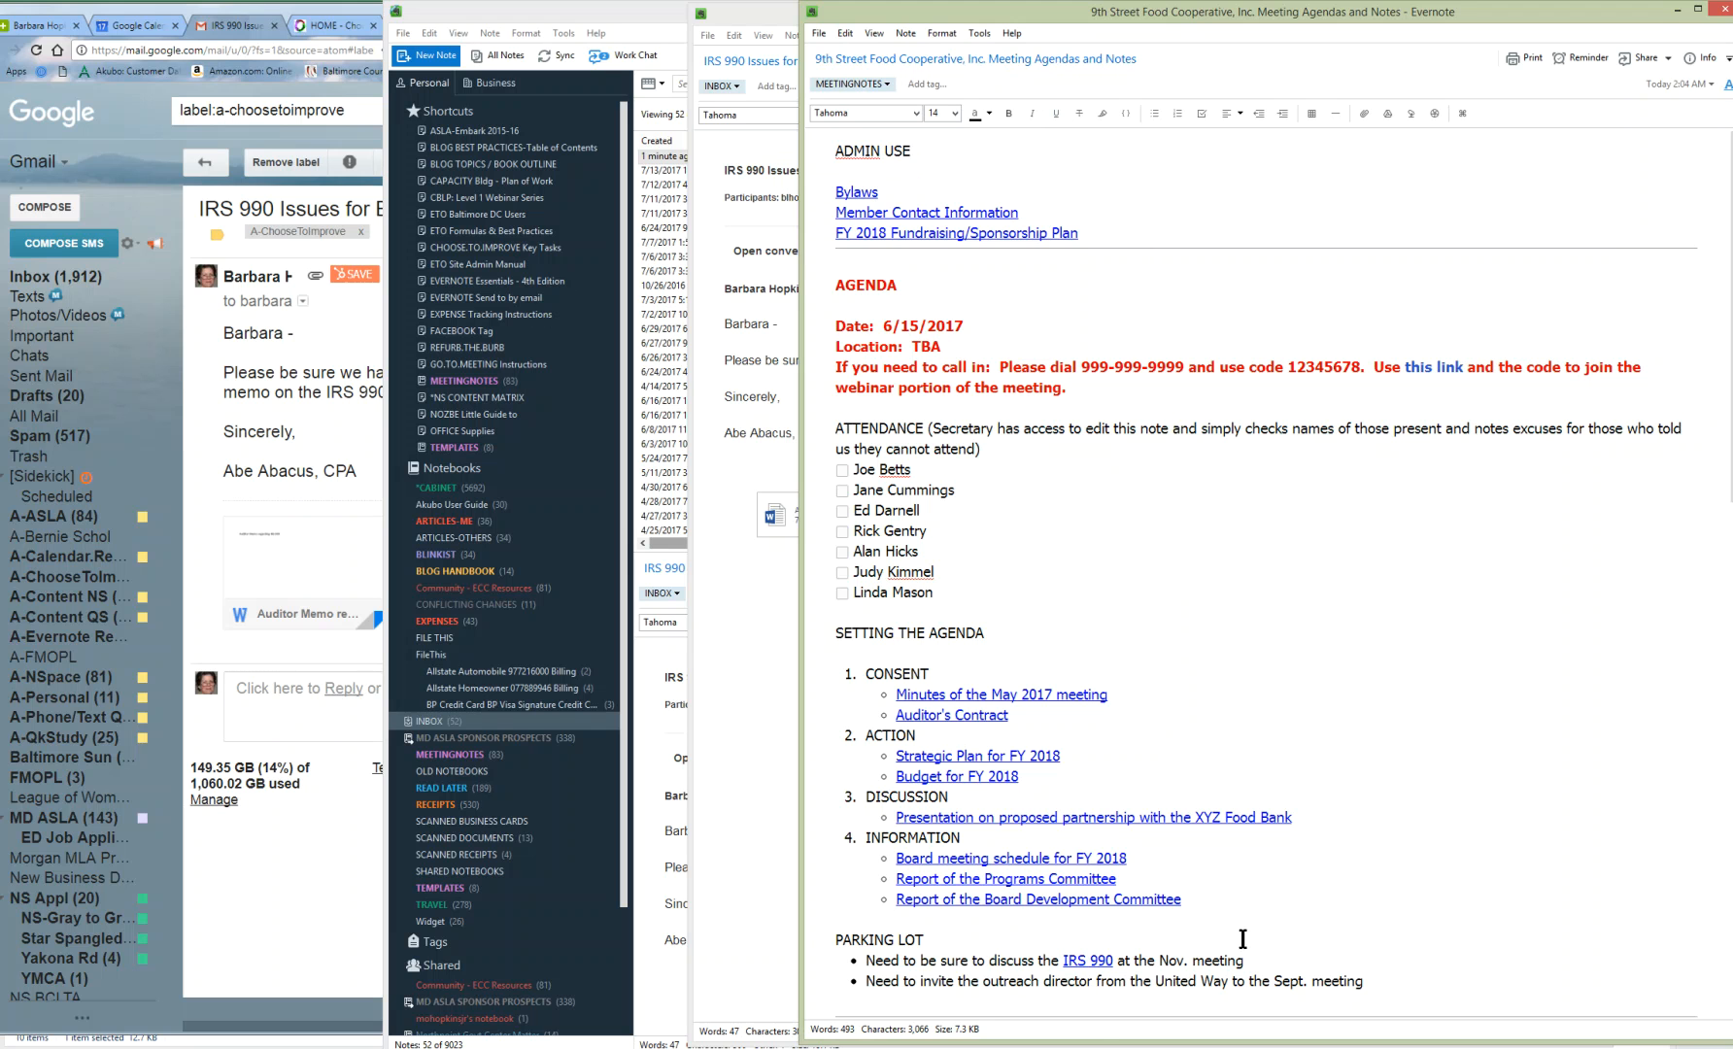
{"action": "left_click", "coordinate": [1088, 960]}
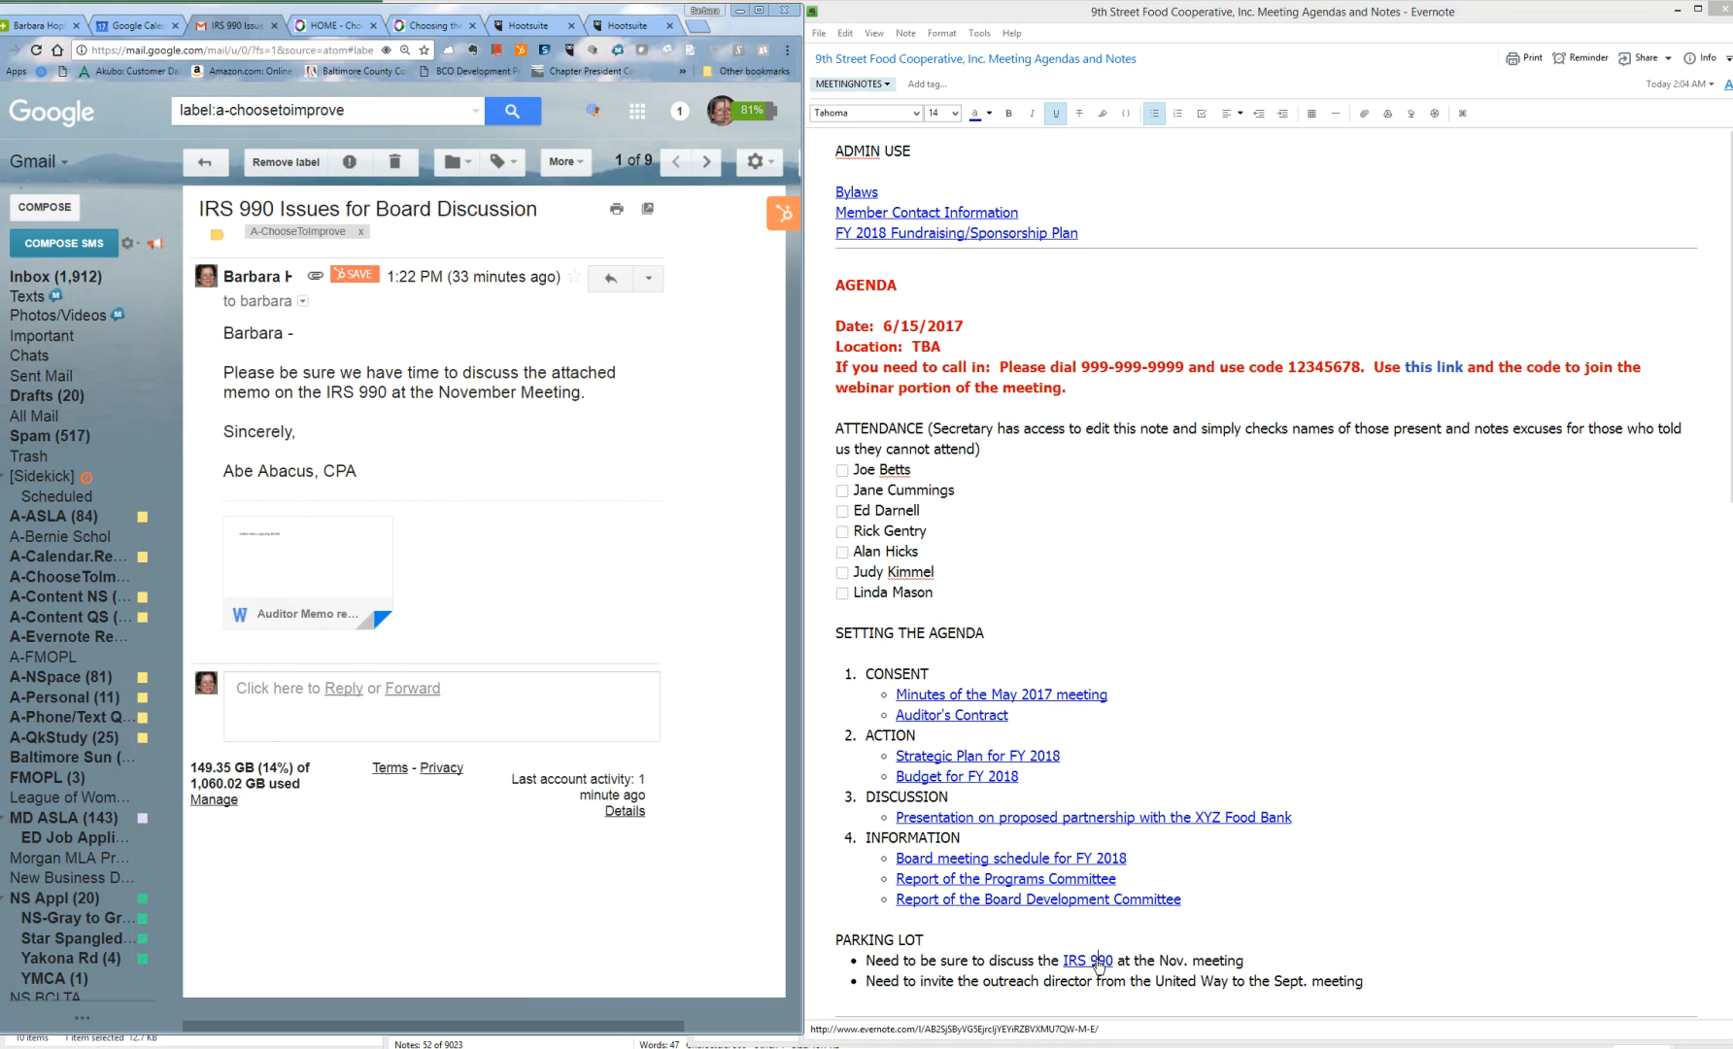